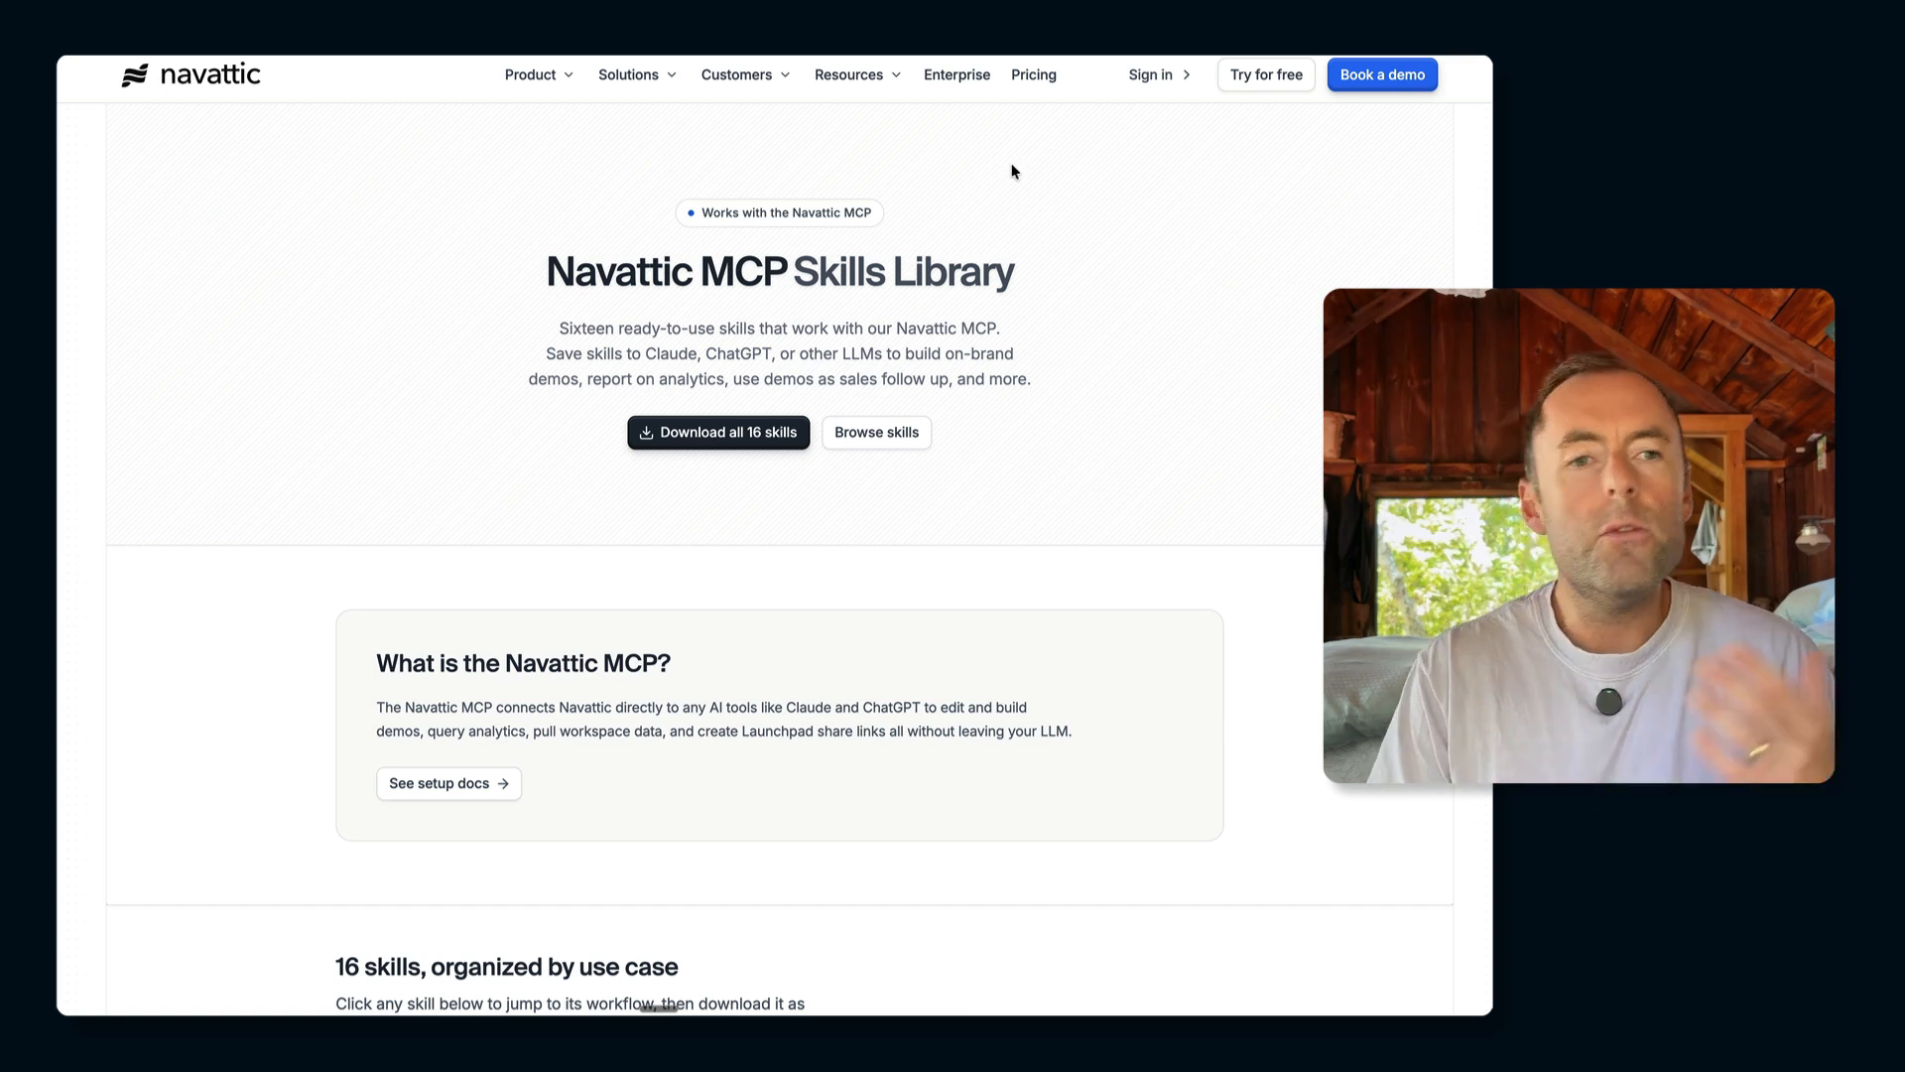
- Find the Demo QA checklist among the build and edit skills in the Navattic MCP Skills Library and download its .md file
{"action": "scroll", "coordinate": [571, 437], "scroll_direction": "down", "scroll_amount": 6}
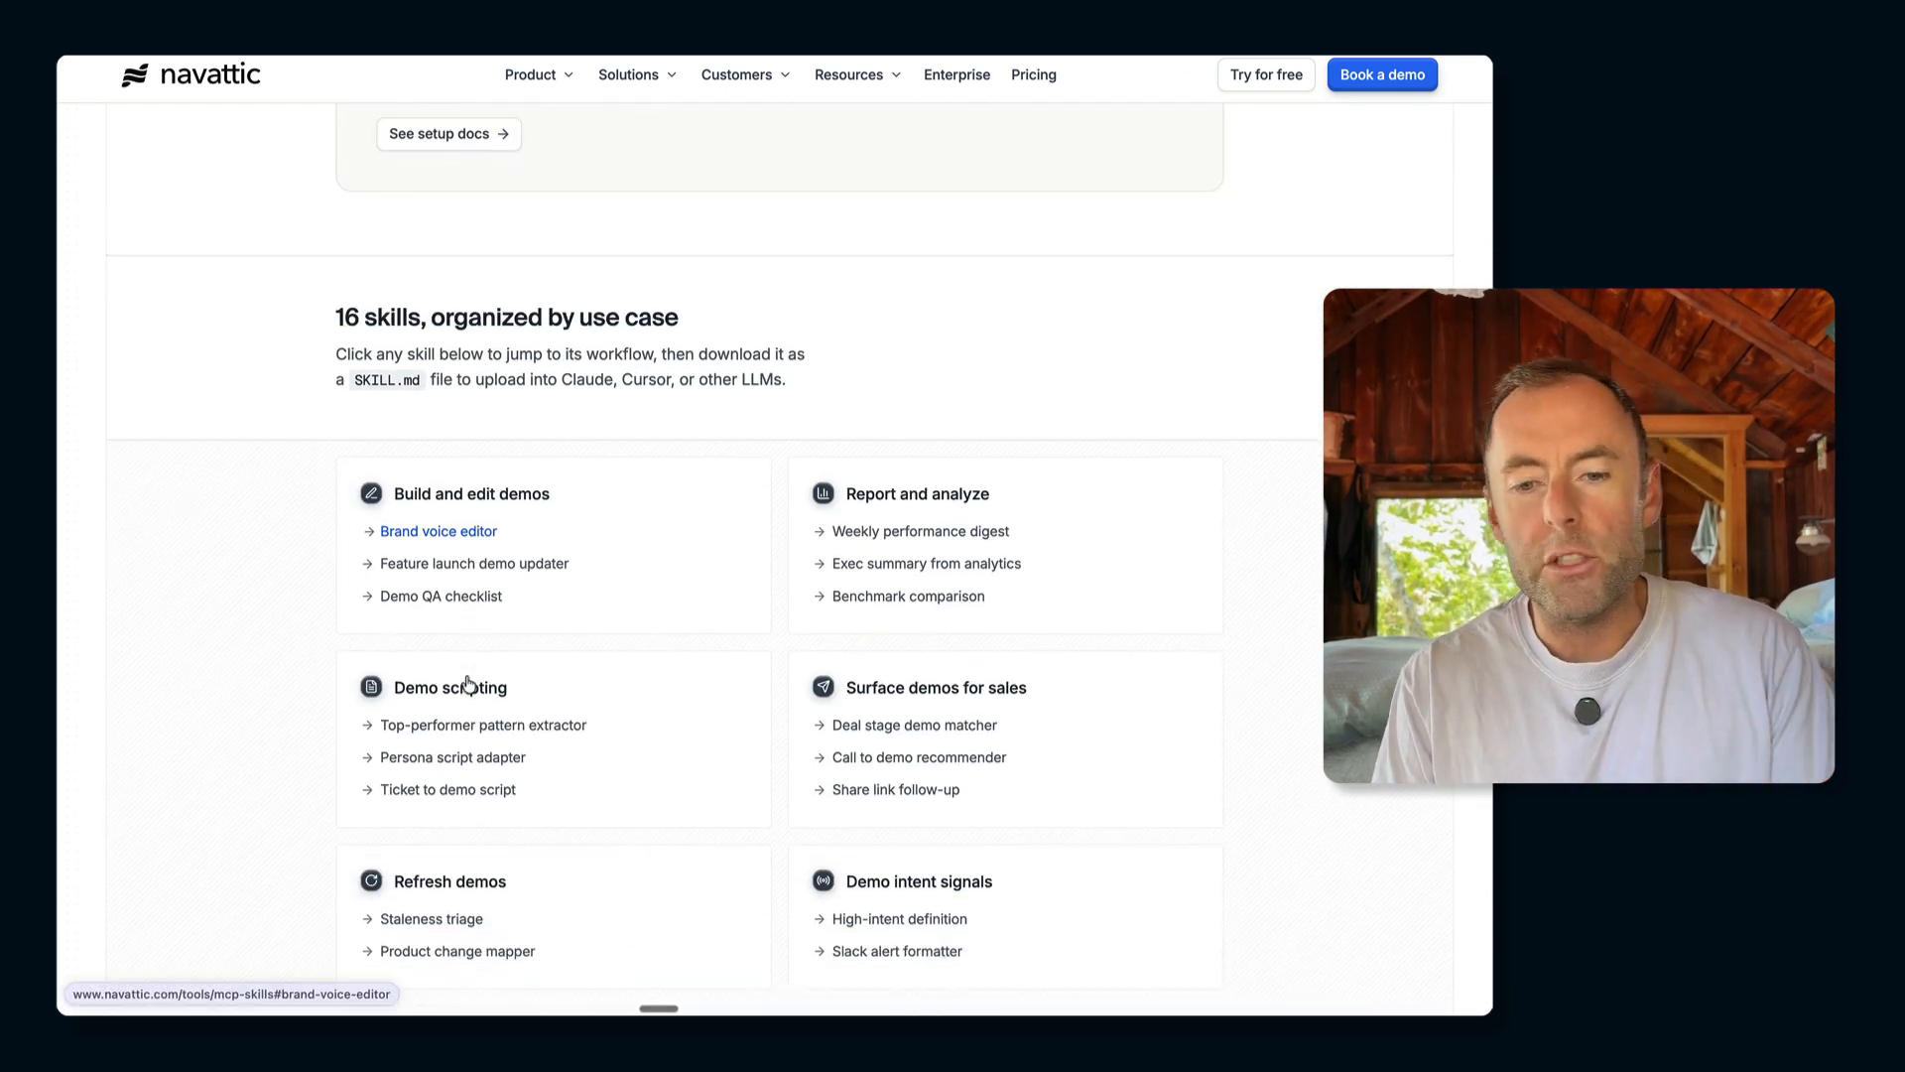
{"action": "scroll", "coordinate": [991, 524], "scroll_direction": "down", "scroll_amount": 1}
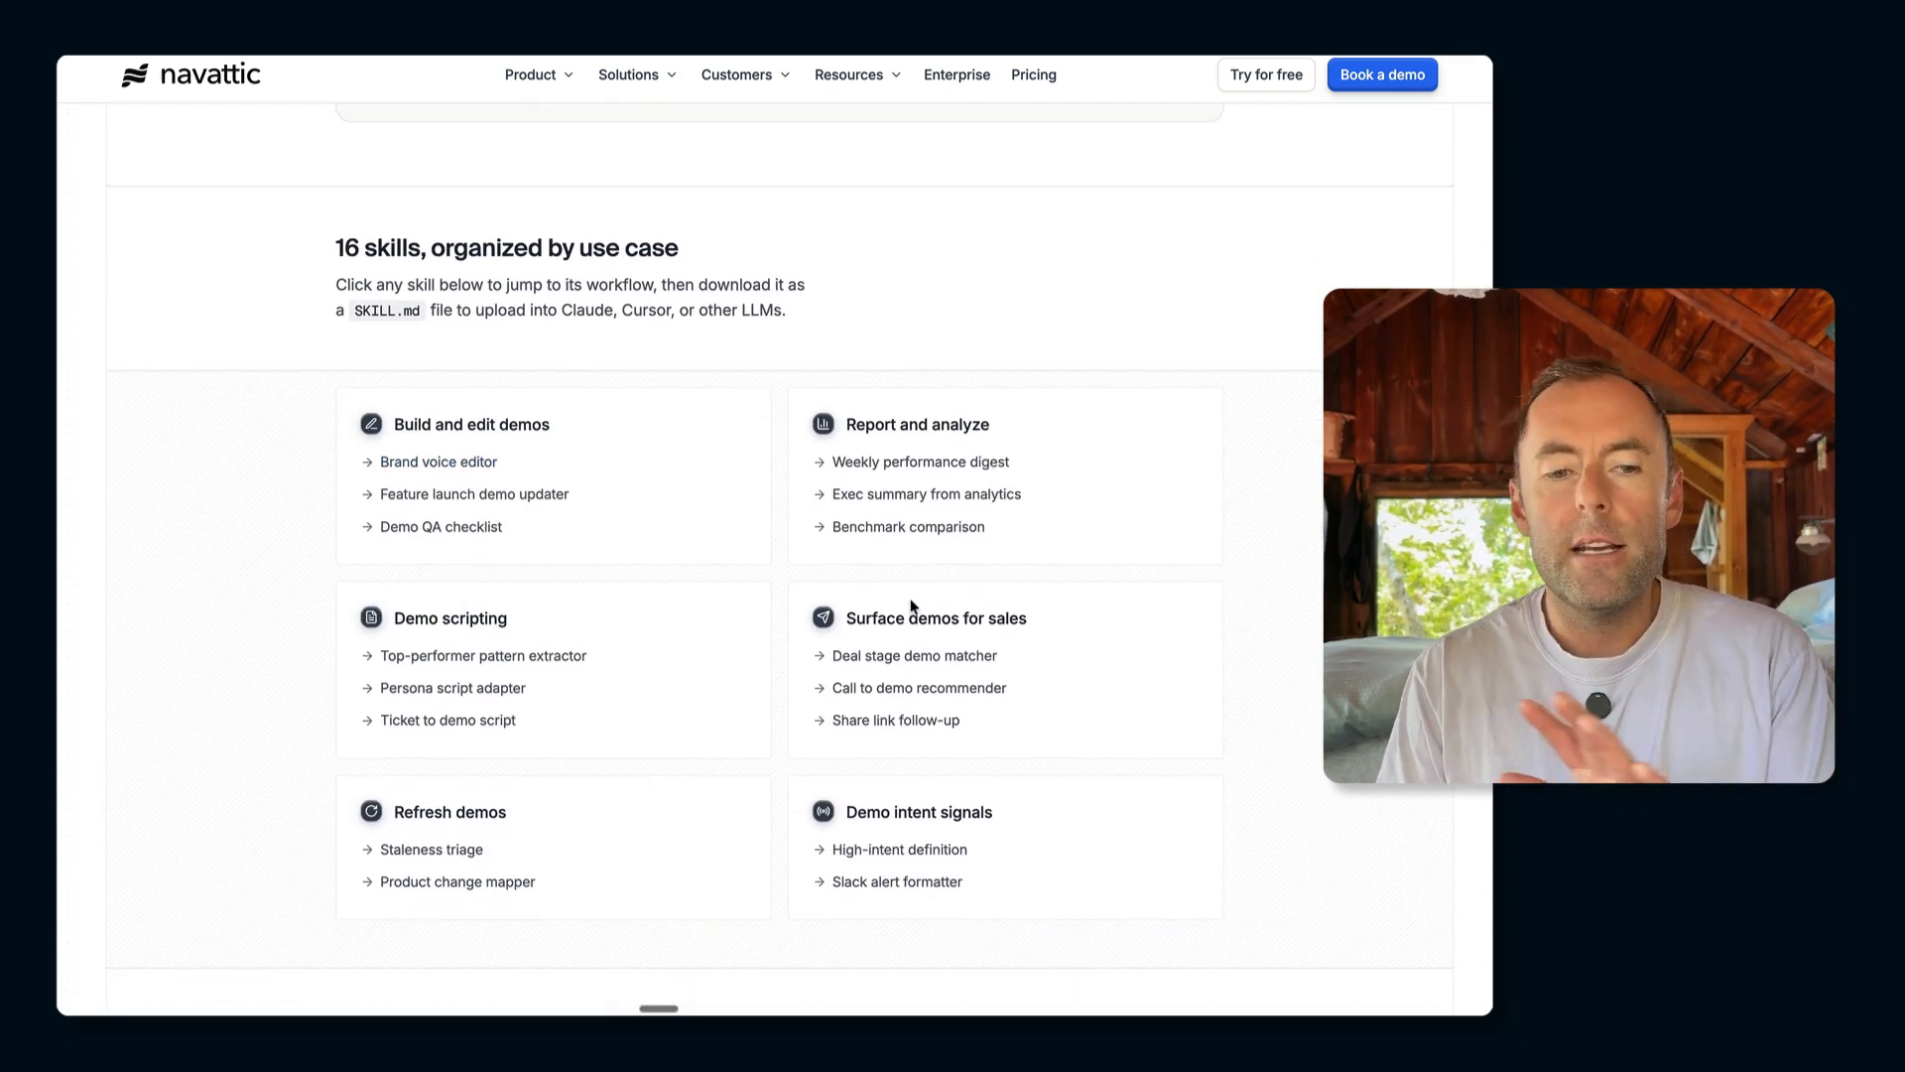
{"action": "scroll", "coordinate": [960, 642], "scroll_direction": "down", "scroll_amount": 1}
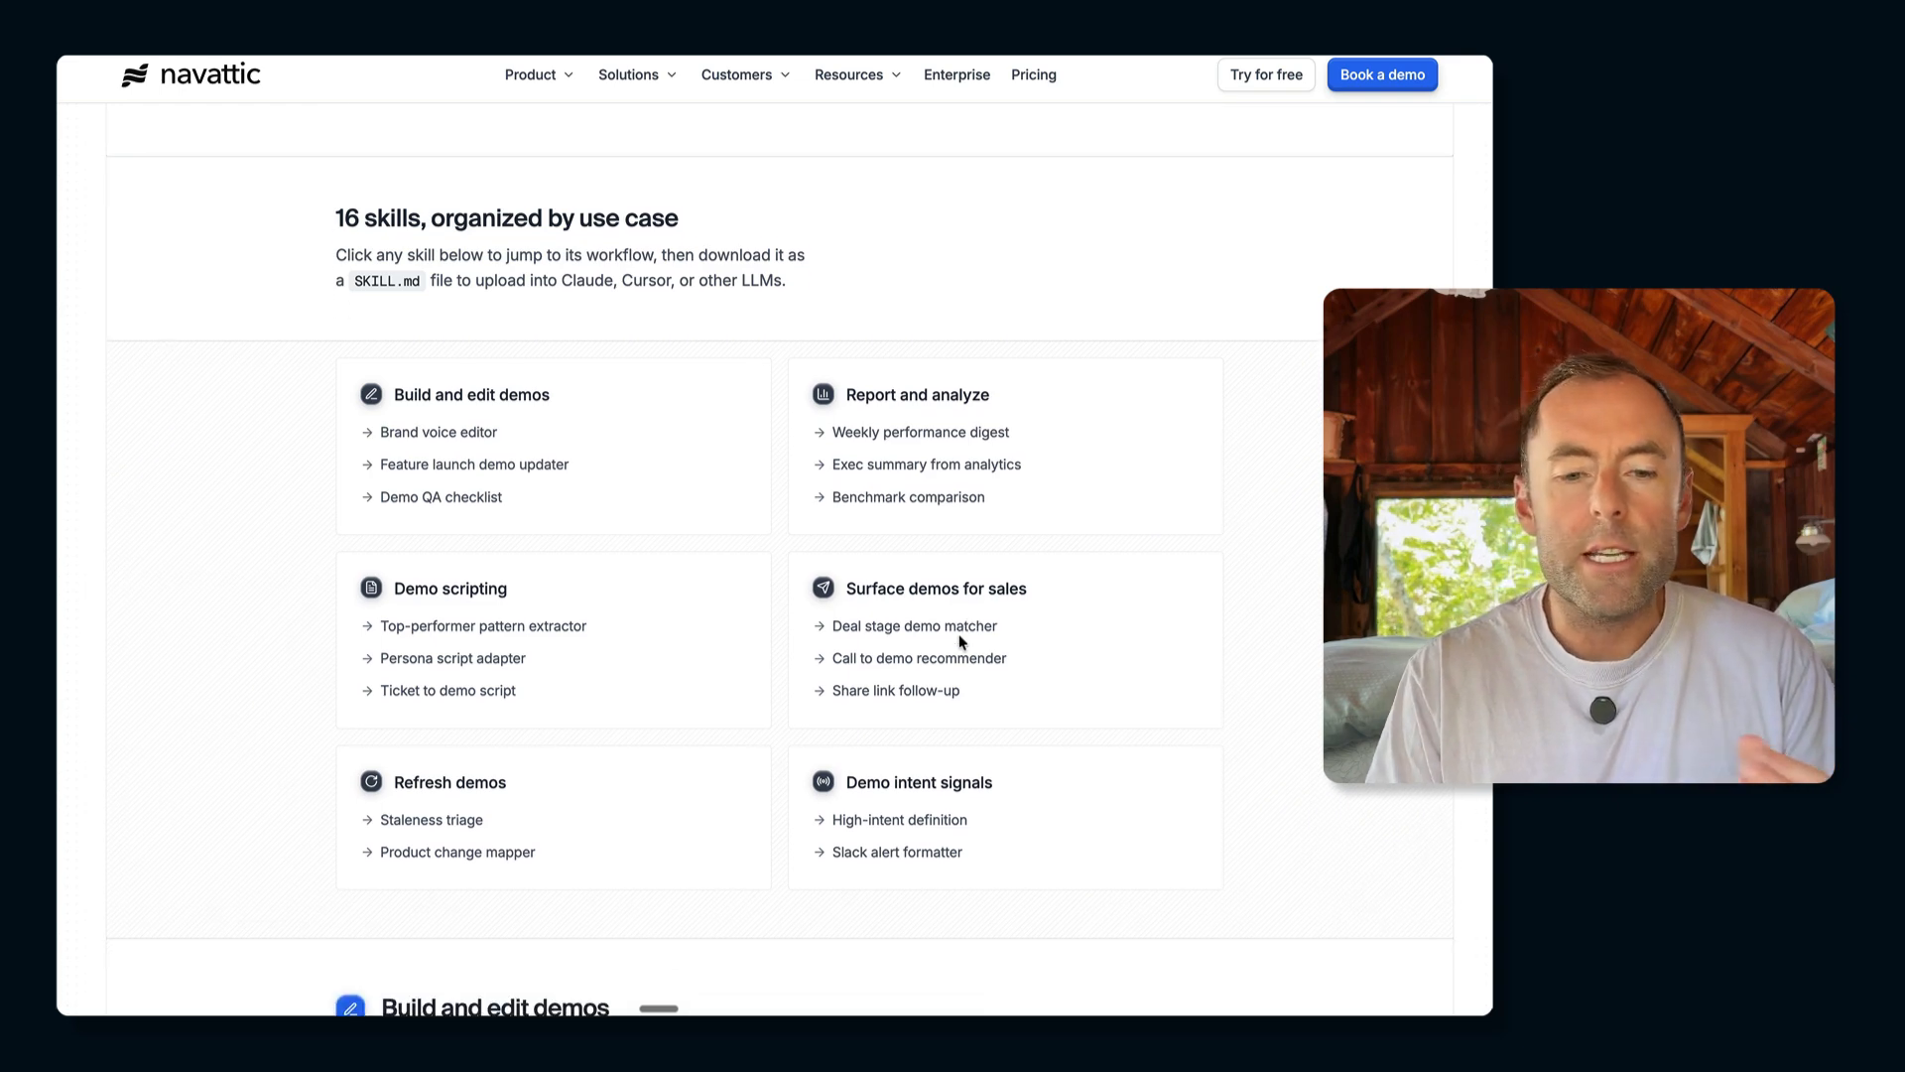
{"action": "scroll", "coordinate": [505, 653], "scroll_direction": "up", "scroll_amount": 3}
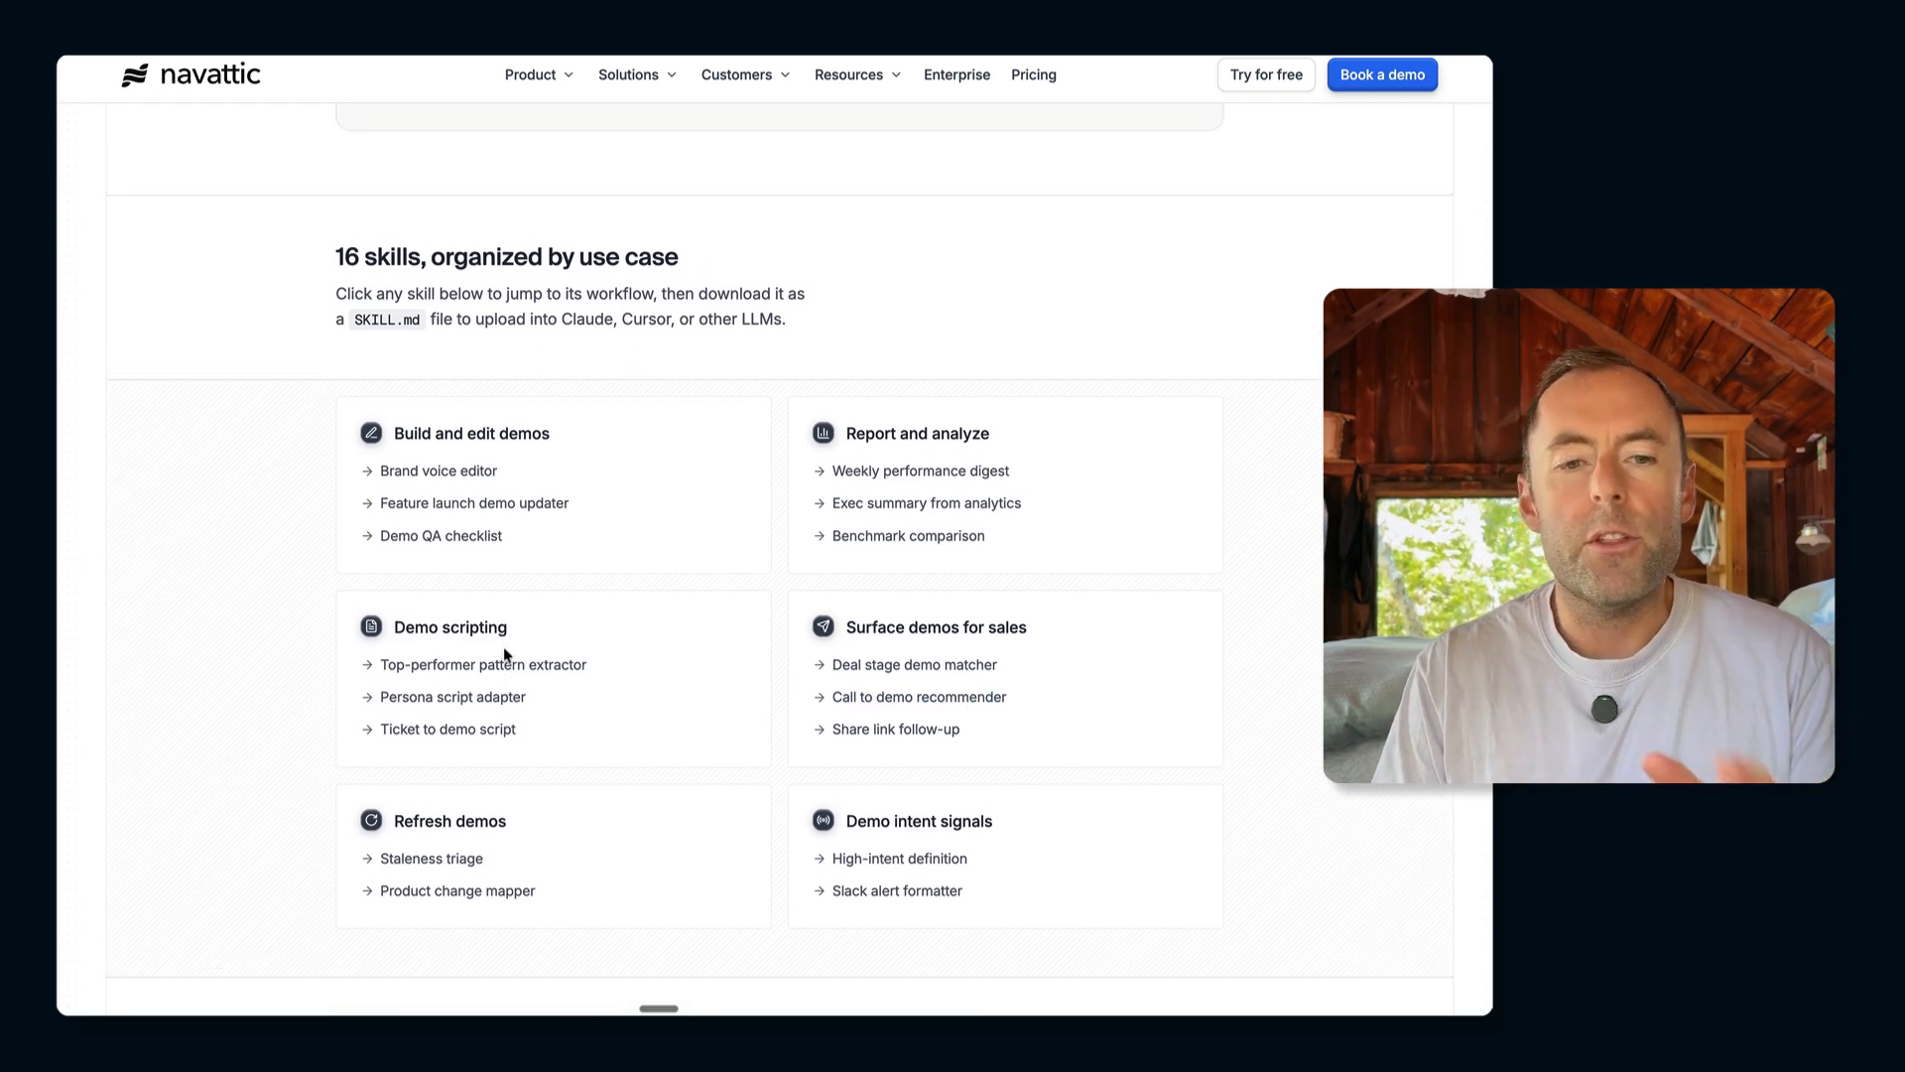
{"action": "scroll", "coordinate": [506, 655], "scroll_direction": "up", "scroll_amount": 8}
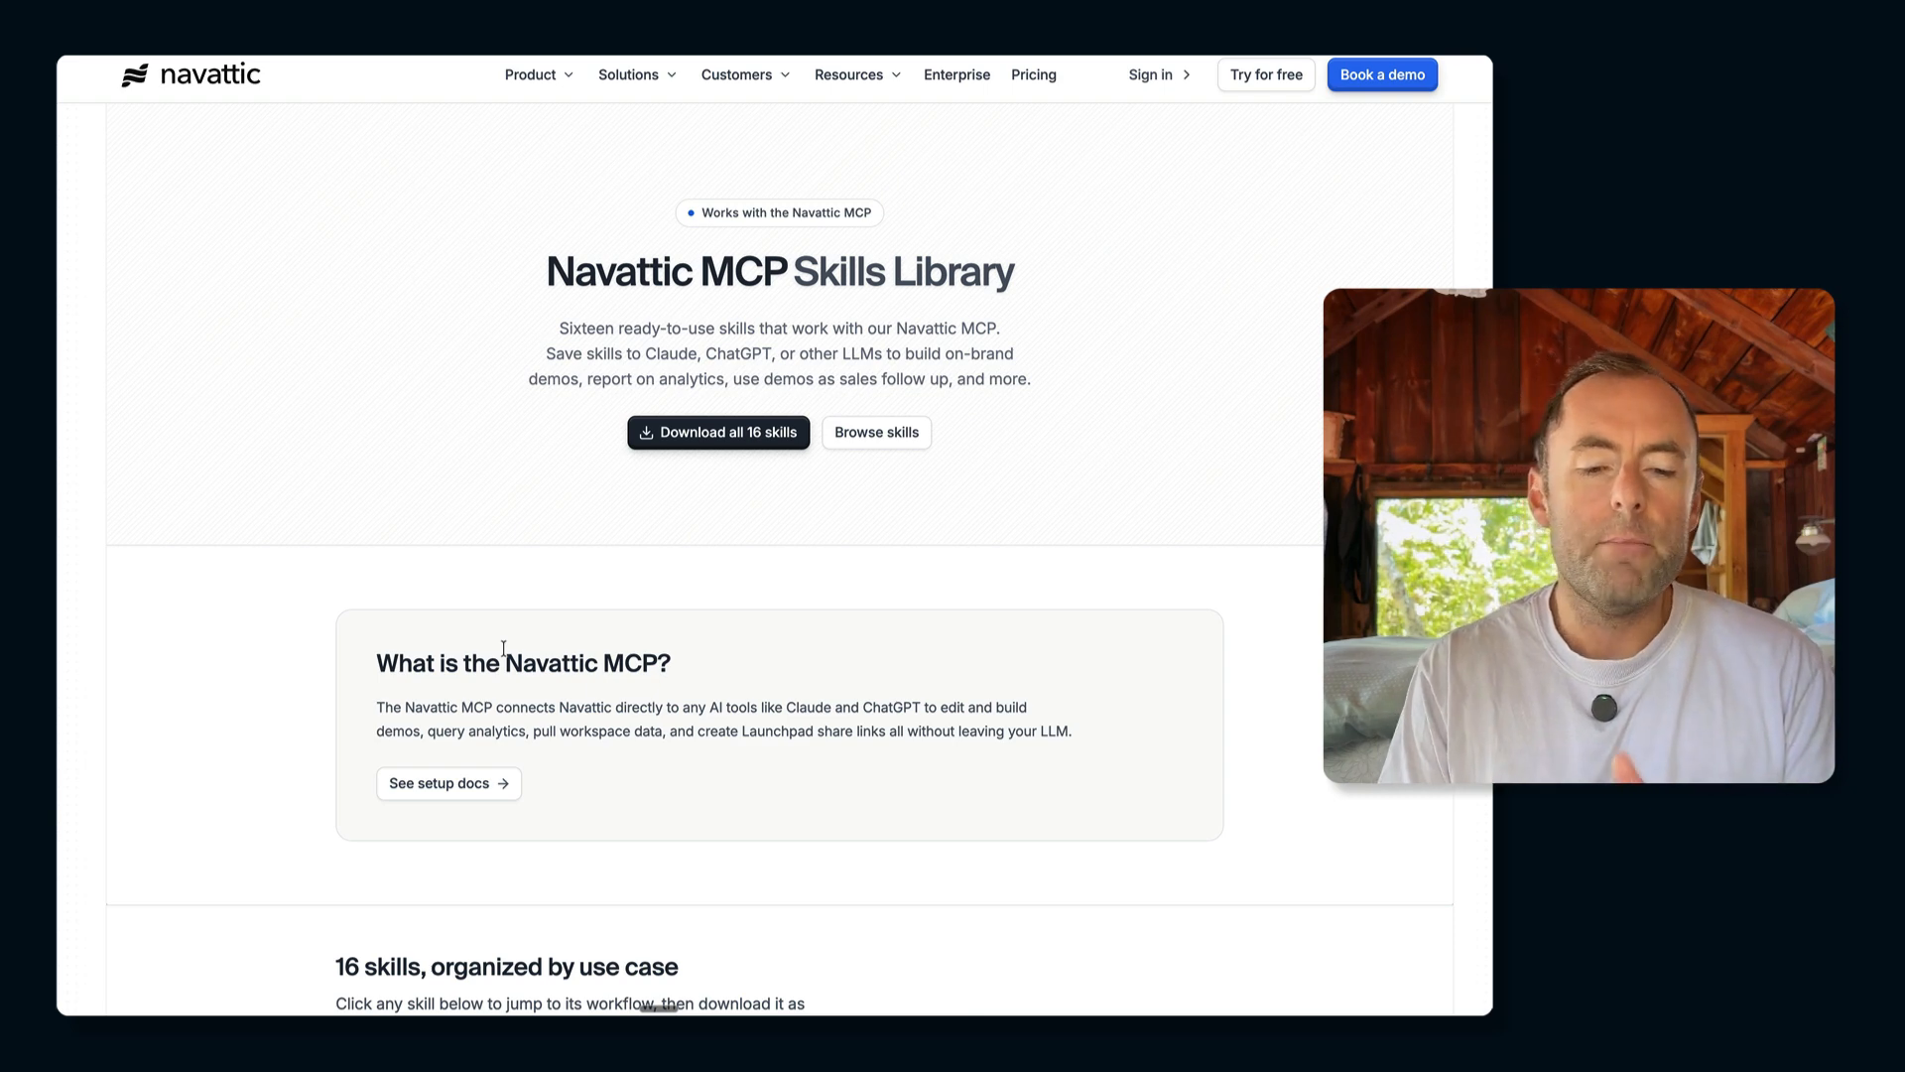
{"action": "scroll", "coordinate": [503, 648], "scroll_direction": "down", "scroll_amount": 15}
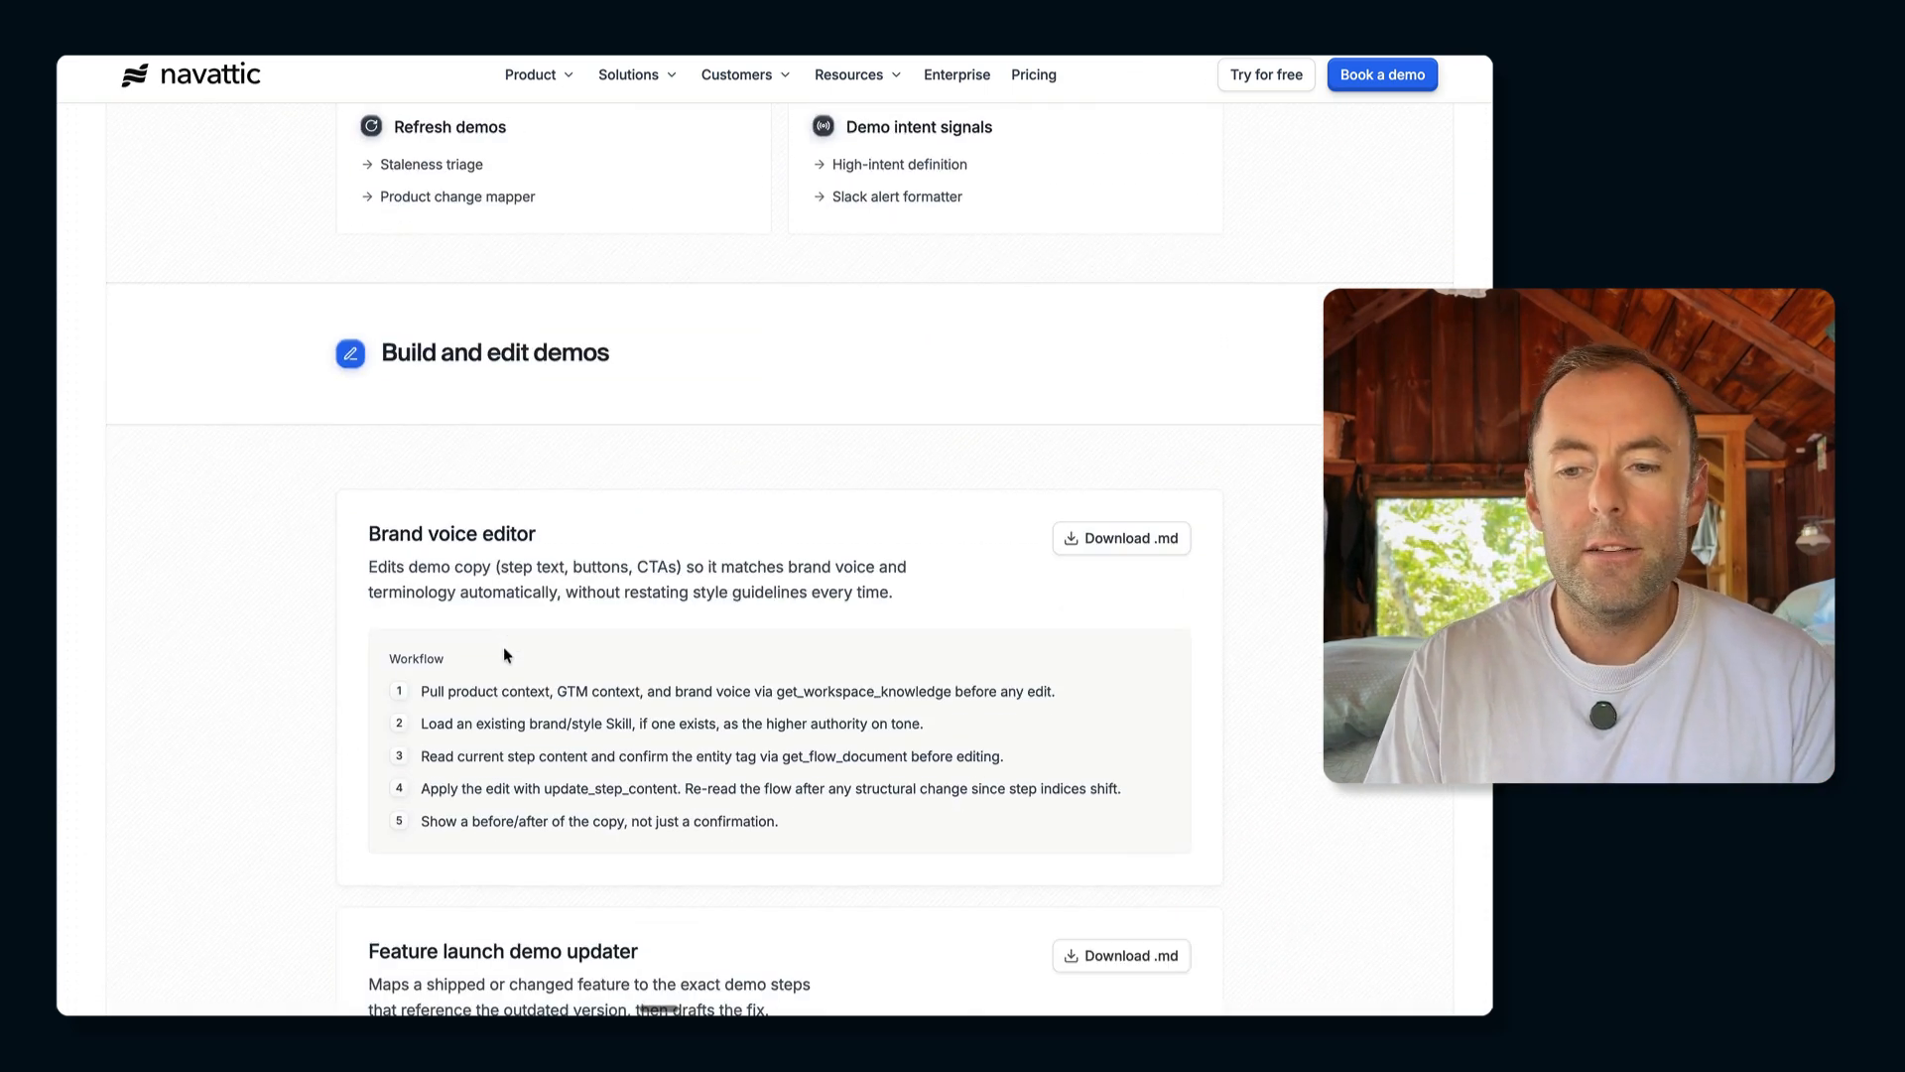
{"action": "scroll", "coordinate": [503, 655], "scroll_direction": "down", "scroll_amount": 8}
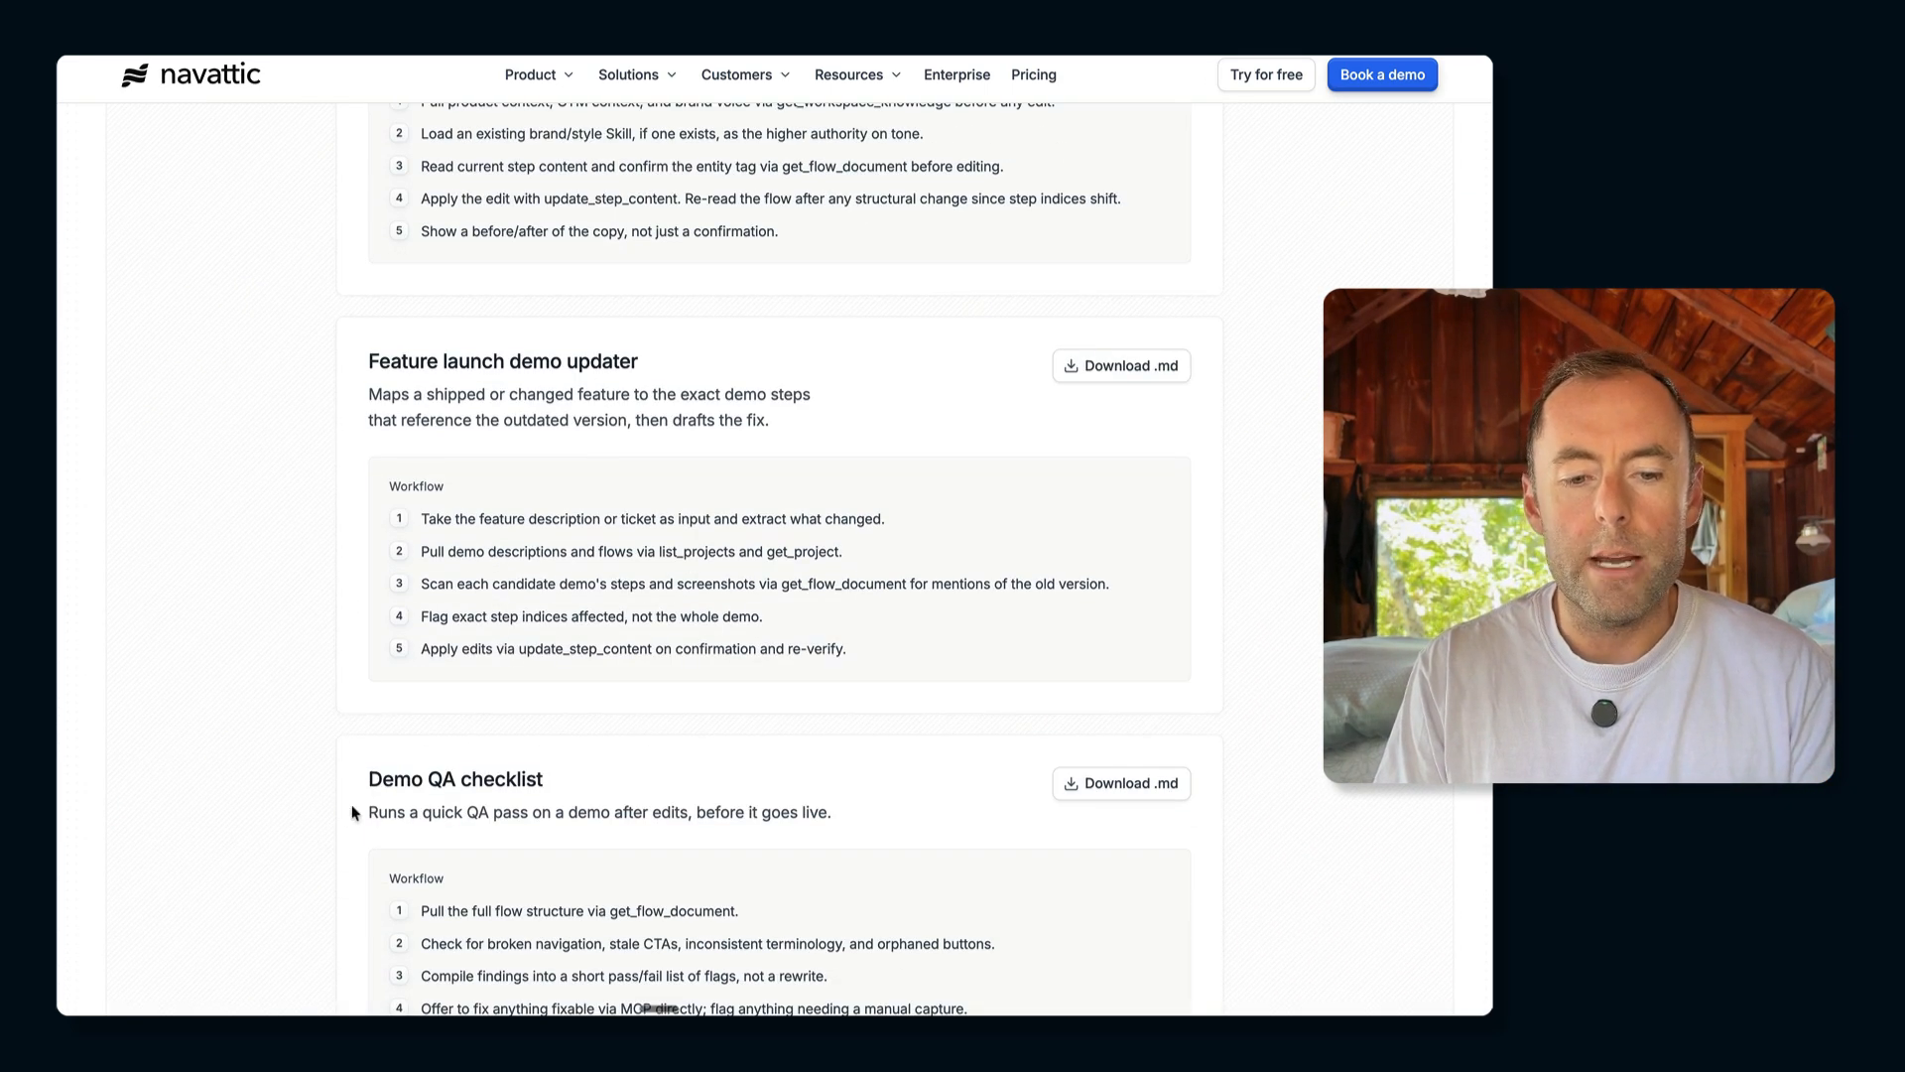
{"action": "scroll", "coordinate": [354, 811], "scroll_direction": "down", "scroll_amount": 3}
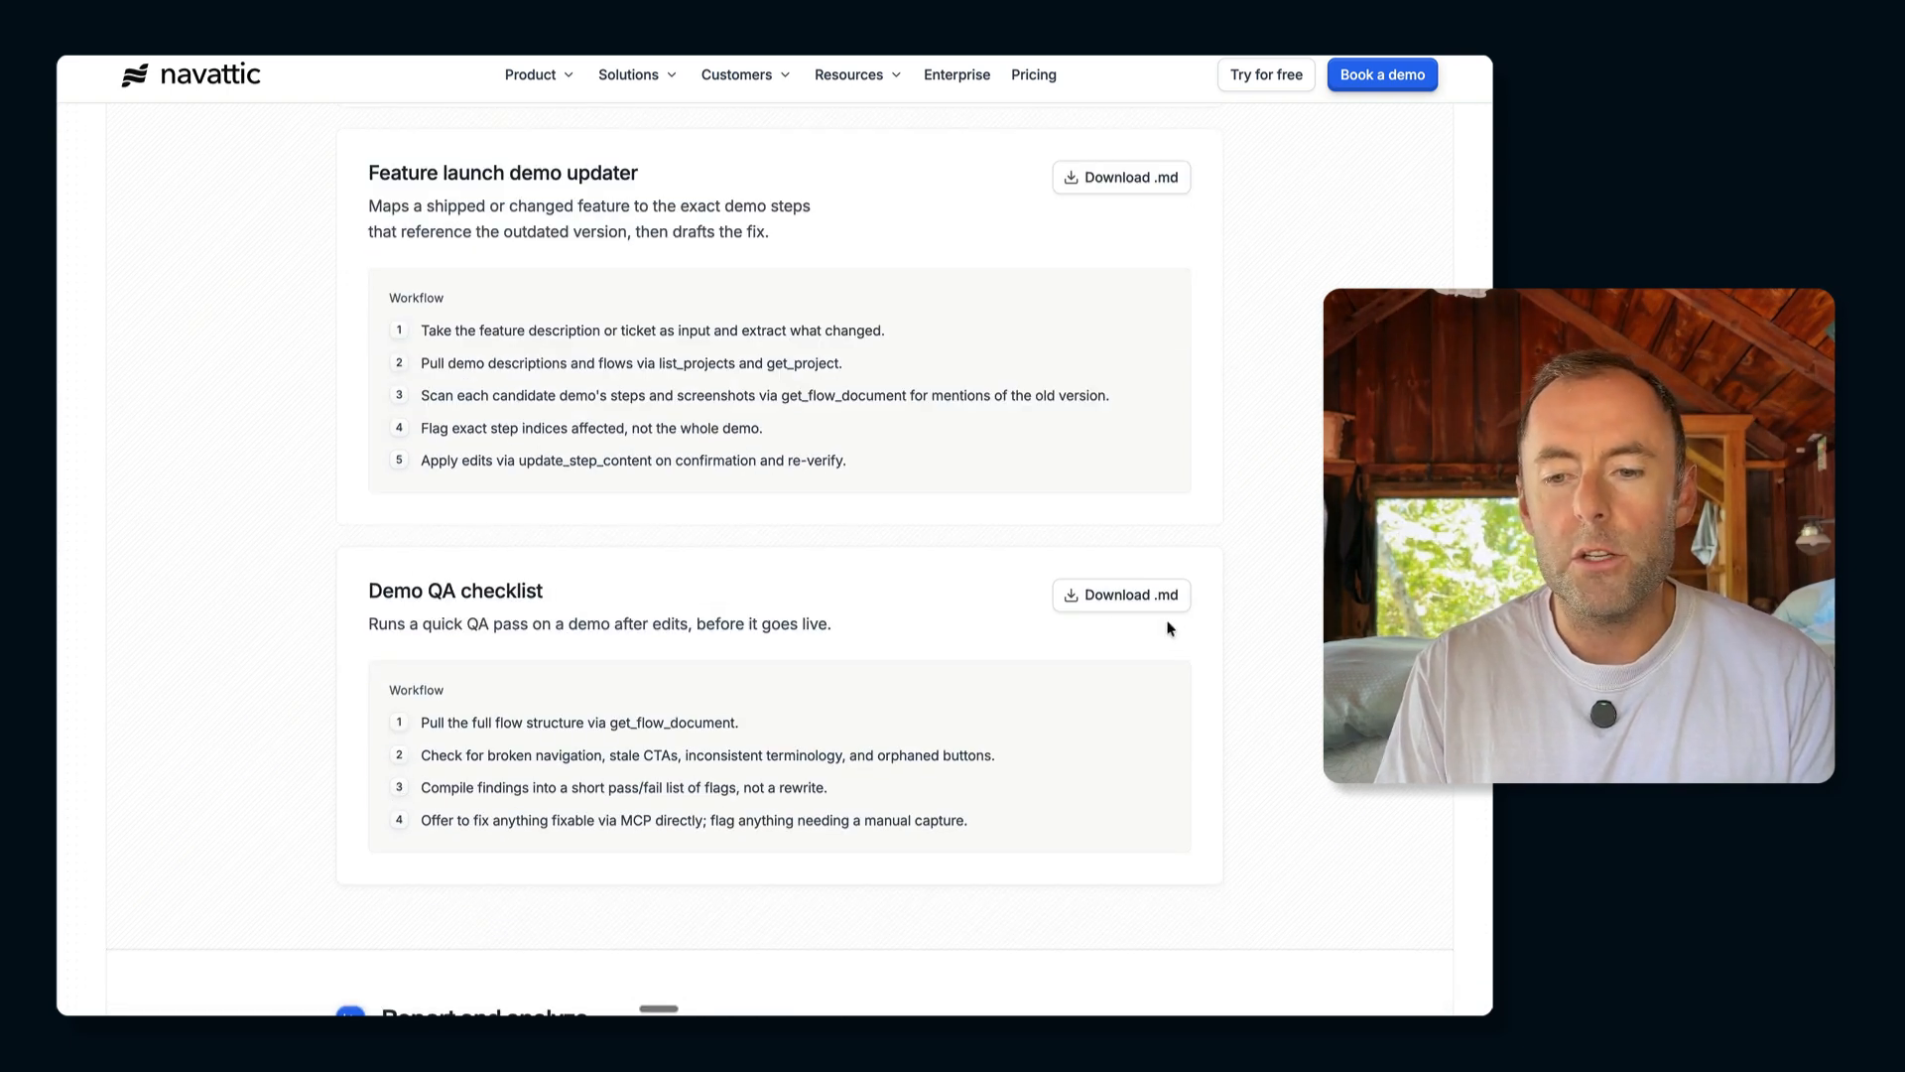
{"action": "left_click", "coordinate": [1095, 605]}
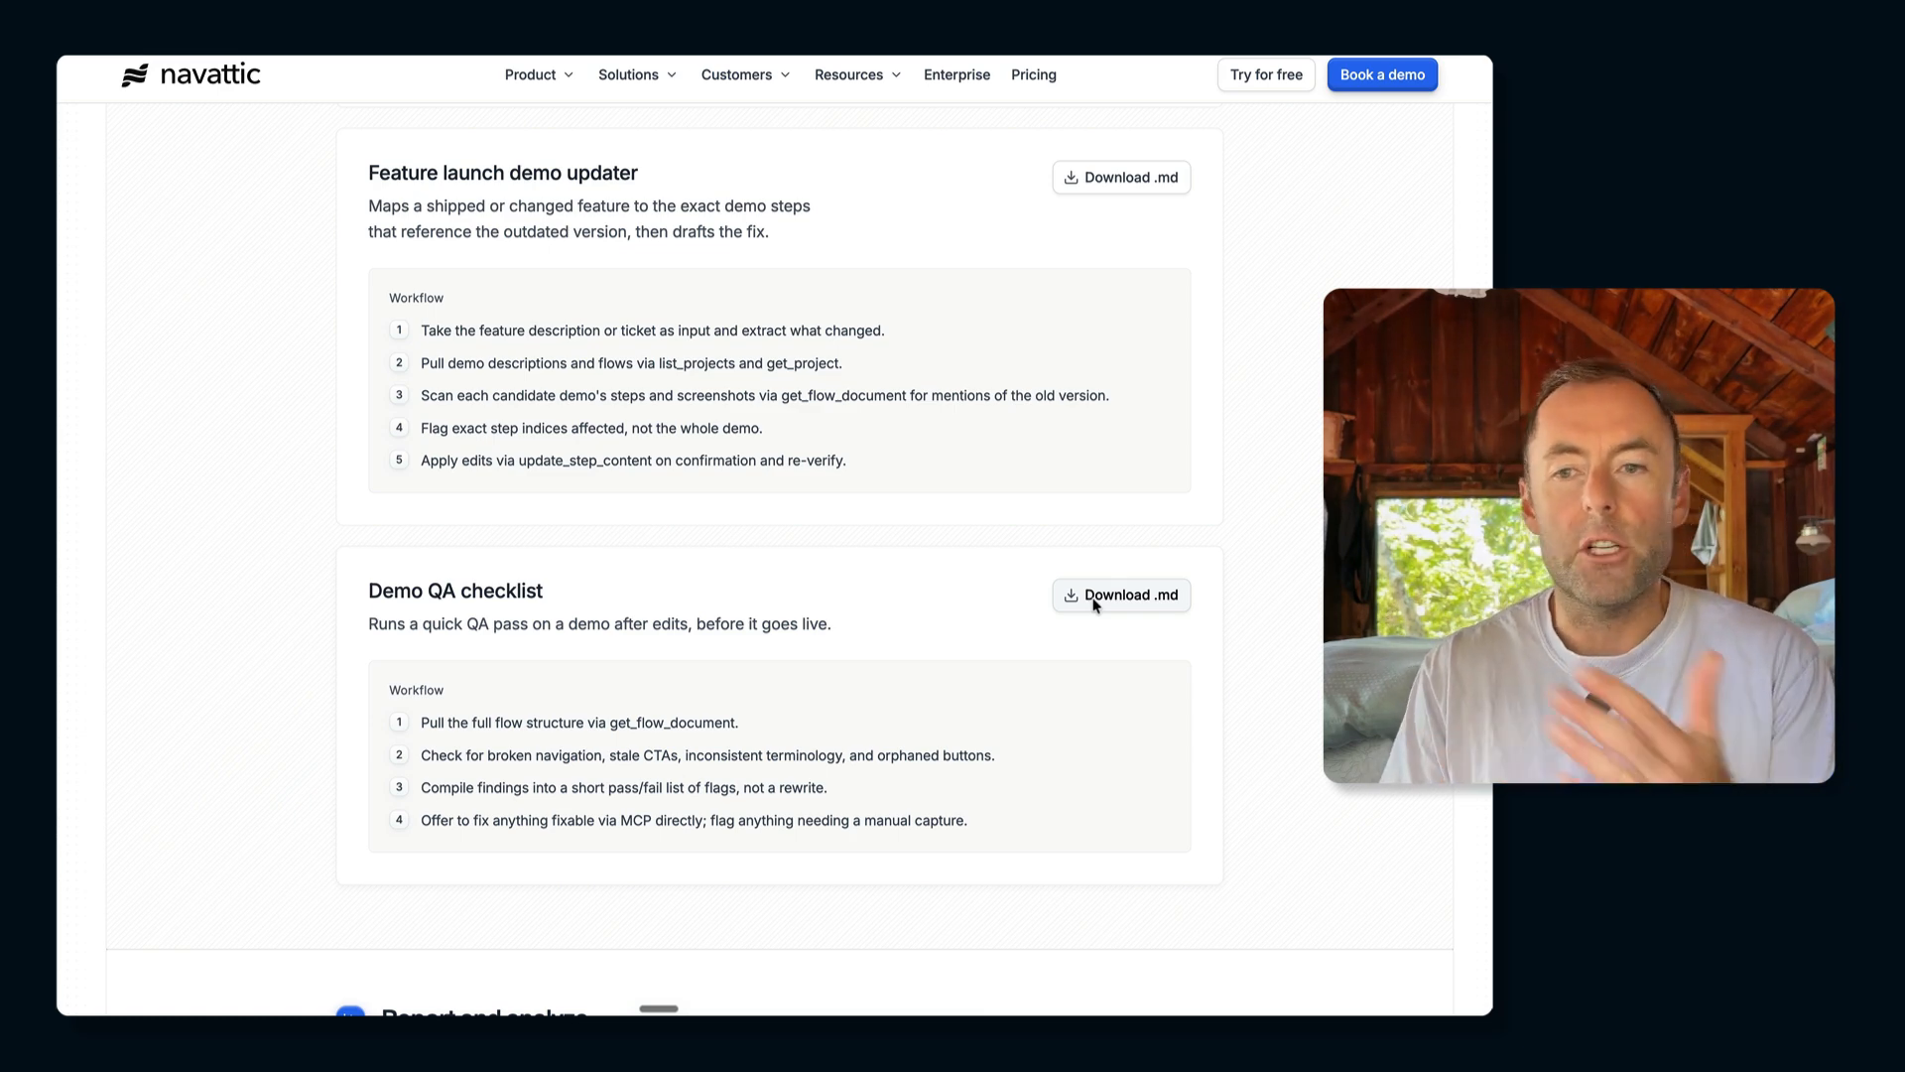
- Examine the workflow listed for the Demo QA checklist skill
{"action": "scroll", "coordinate": [1094, 606], "scroll_direction": "up", "scroll_amount": 20}
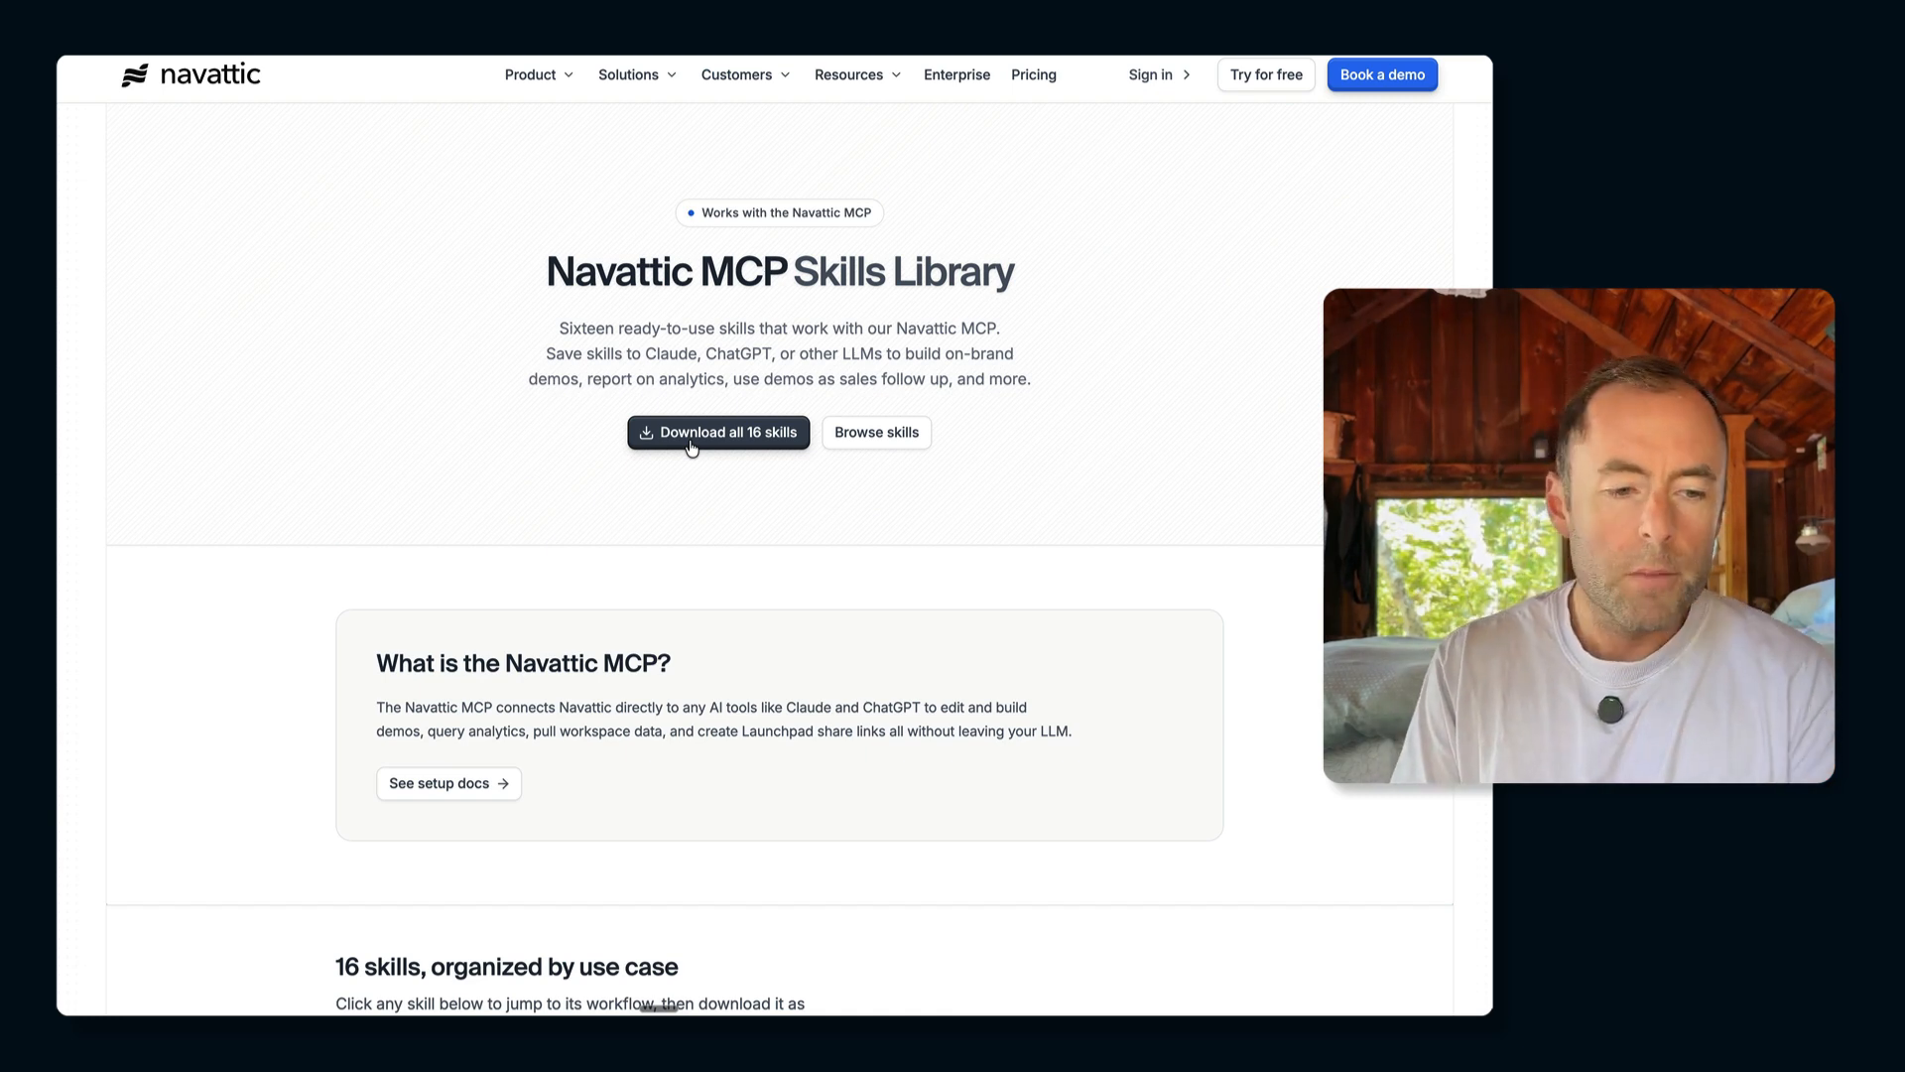
{"action": "scroll", "coordinate": [688, 442], "scroll_direction": "down", "scroll_amount": 20}
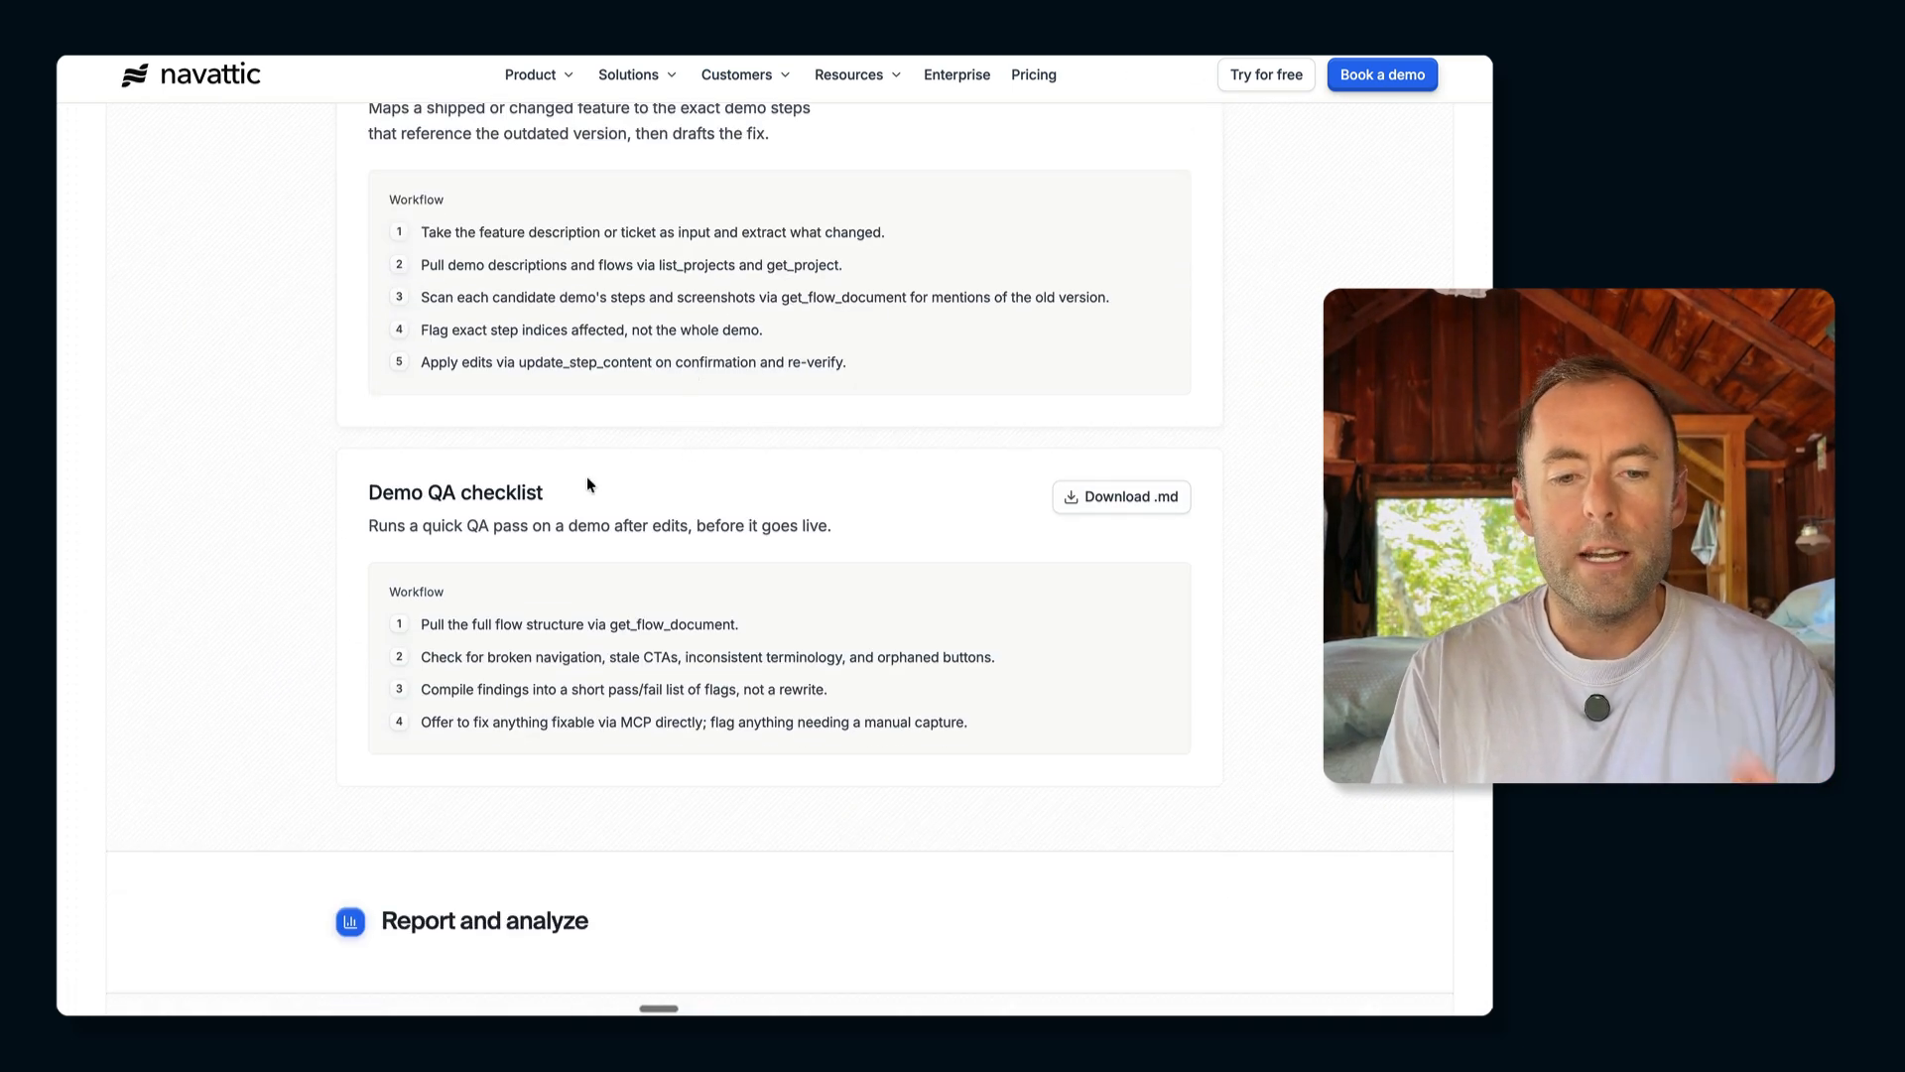
{"action": "left_click_drag", "start_coordinate": [390, 591], "coordinate": [1016, 728]}
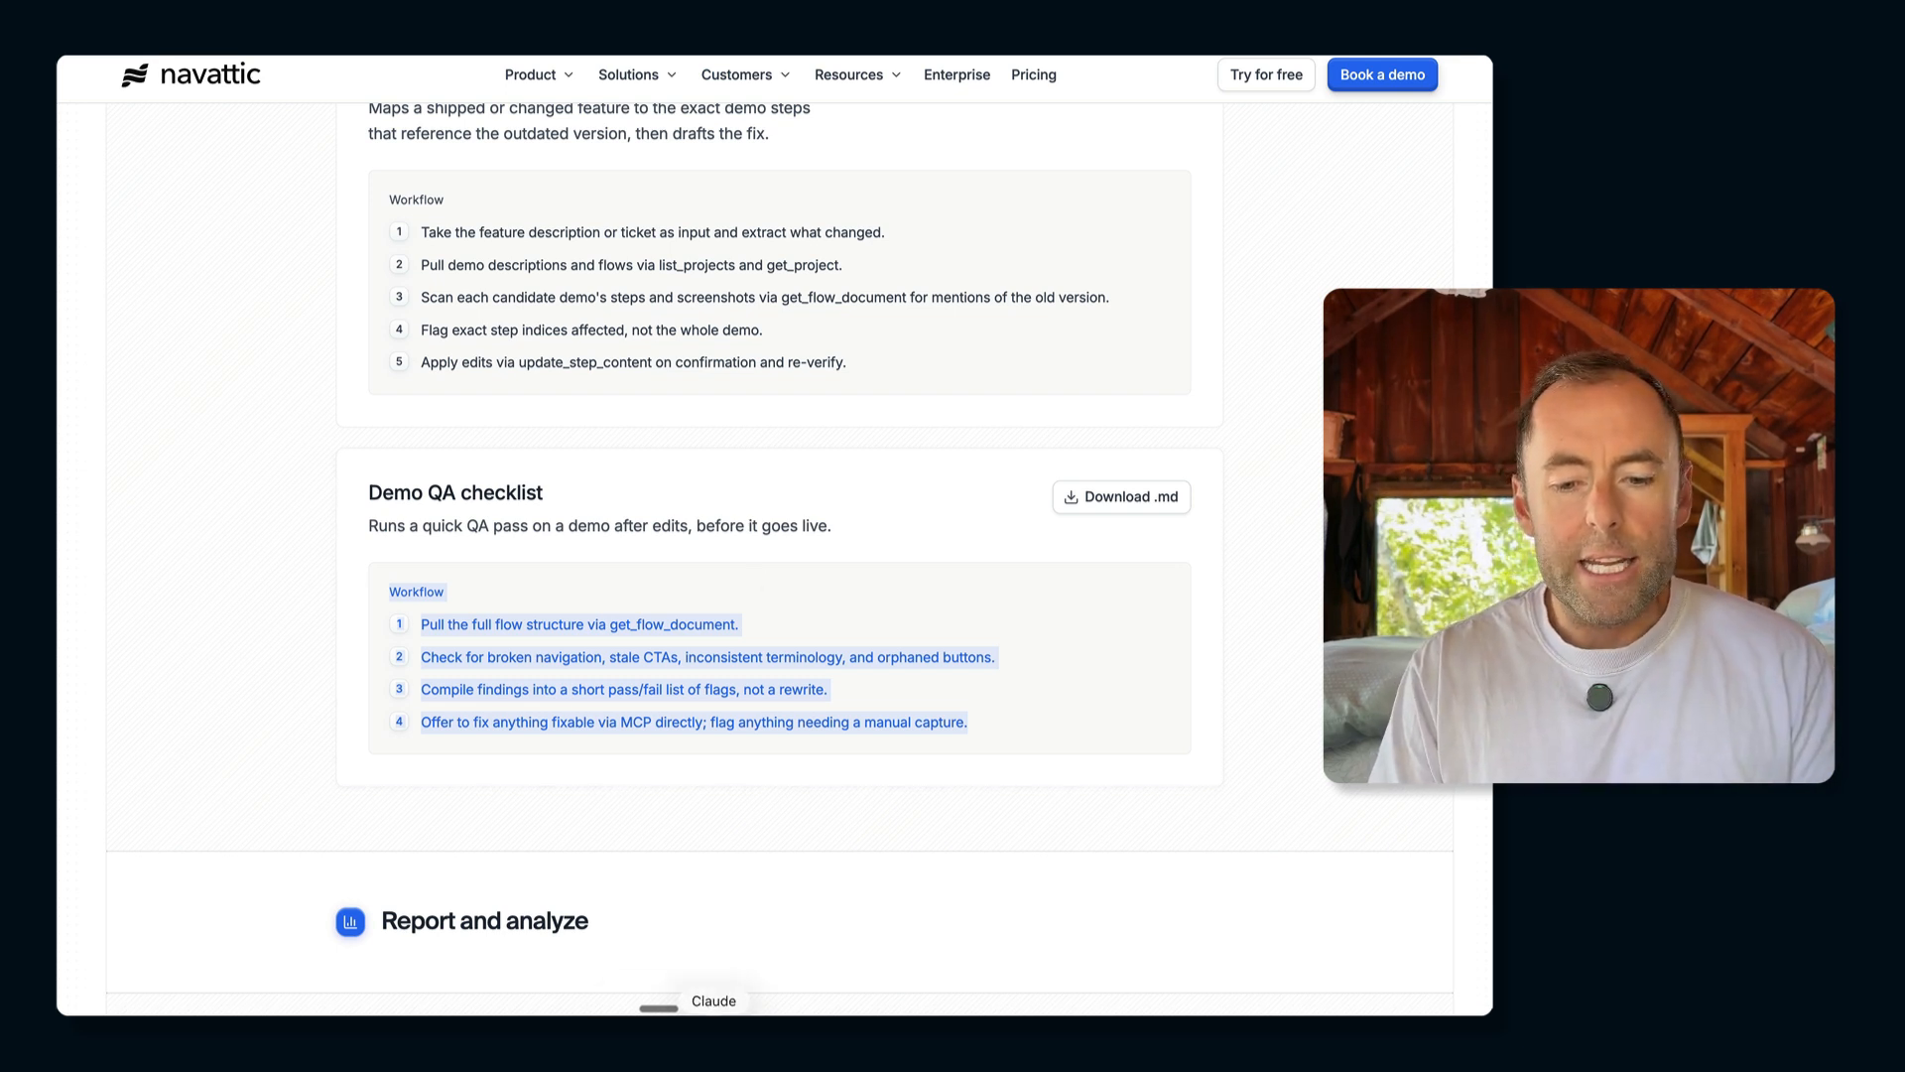
- Switch to Claude and upload the demo-qa-checklist file as a custom skill, closing the skills settings
{"action": "left_click", "coordinate": [713, 1042]}
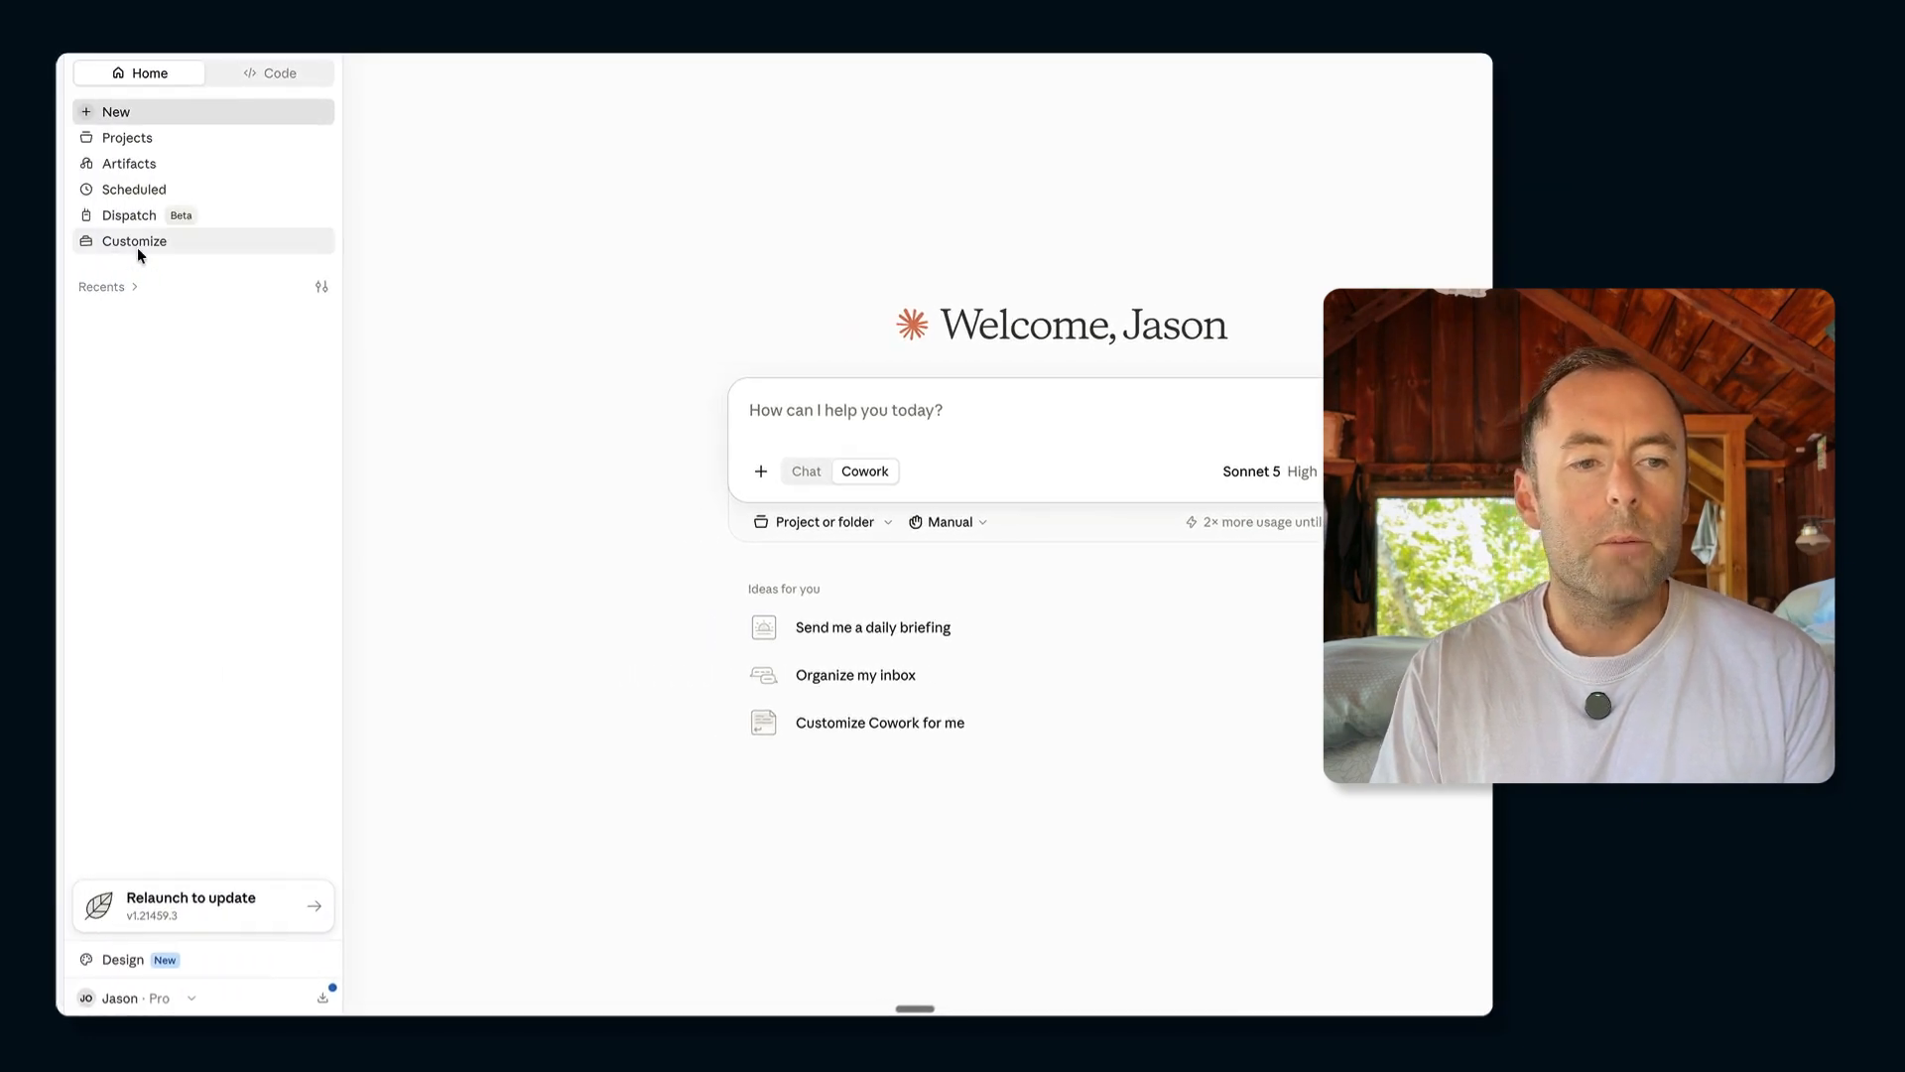
{"action": "left_click", "coordinate": [133, 241]}
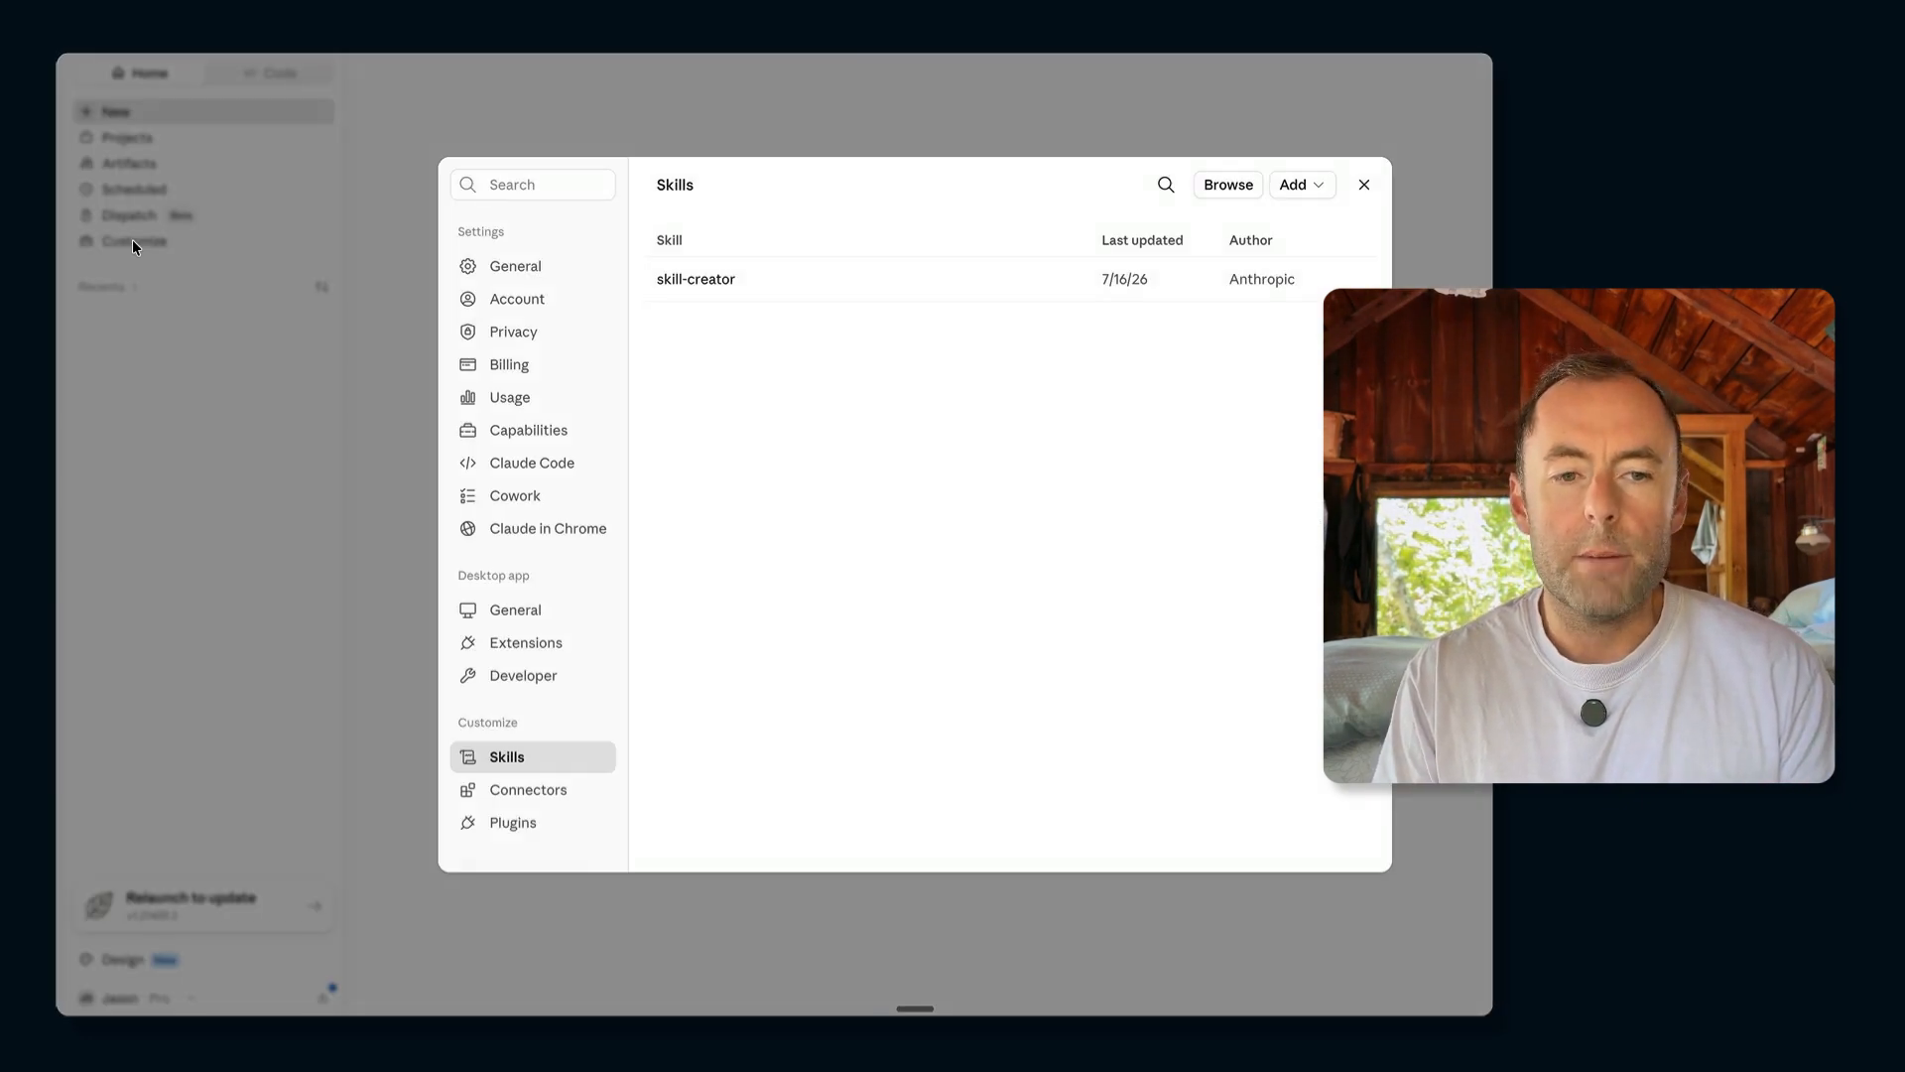
{"action": "left_click", "coordinate": [1312, 185]}
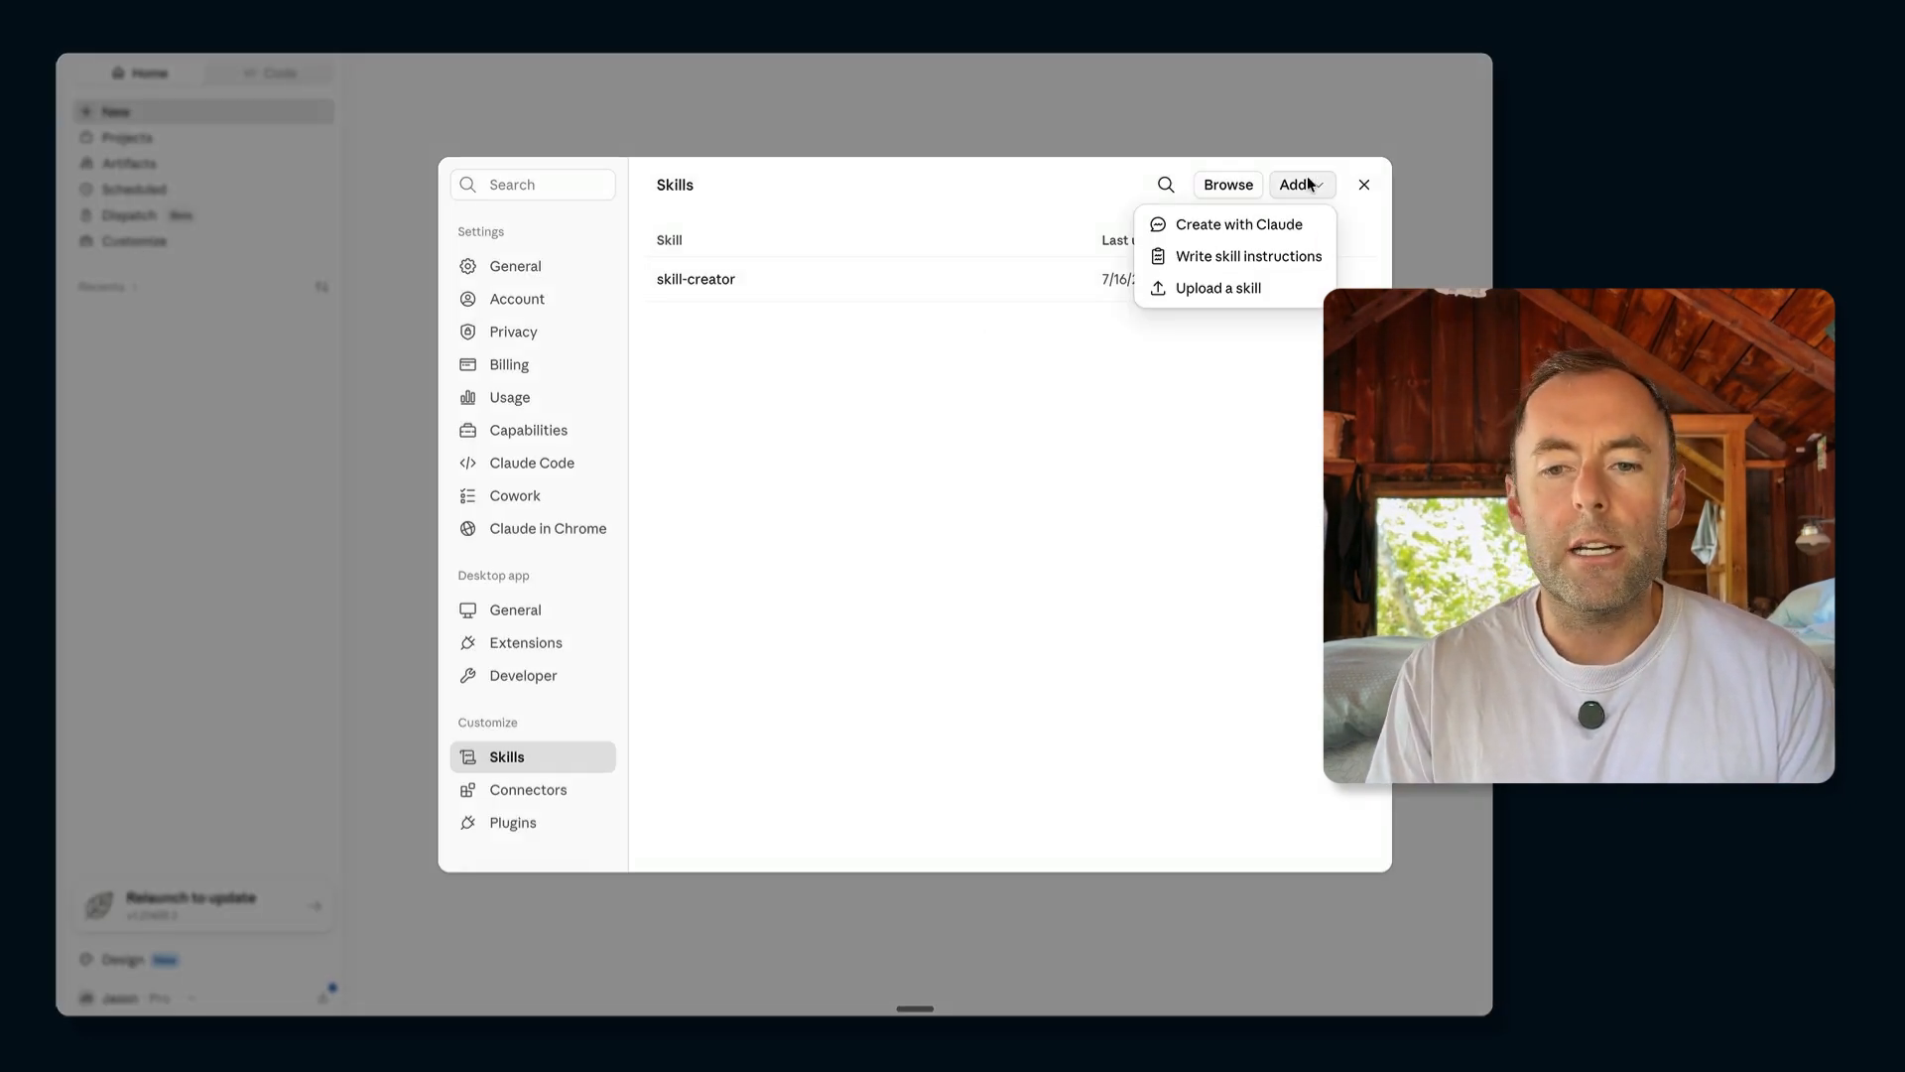
{"action": "left_click", "coordinate": [1224, 286]}
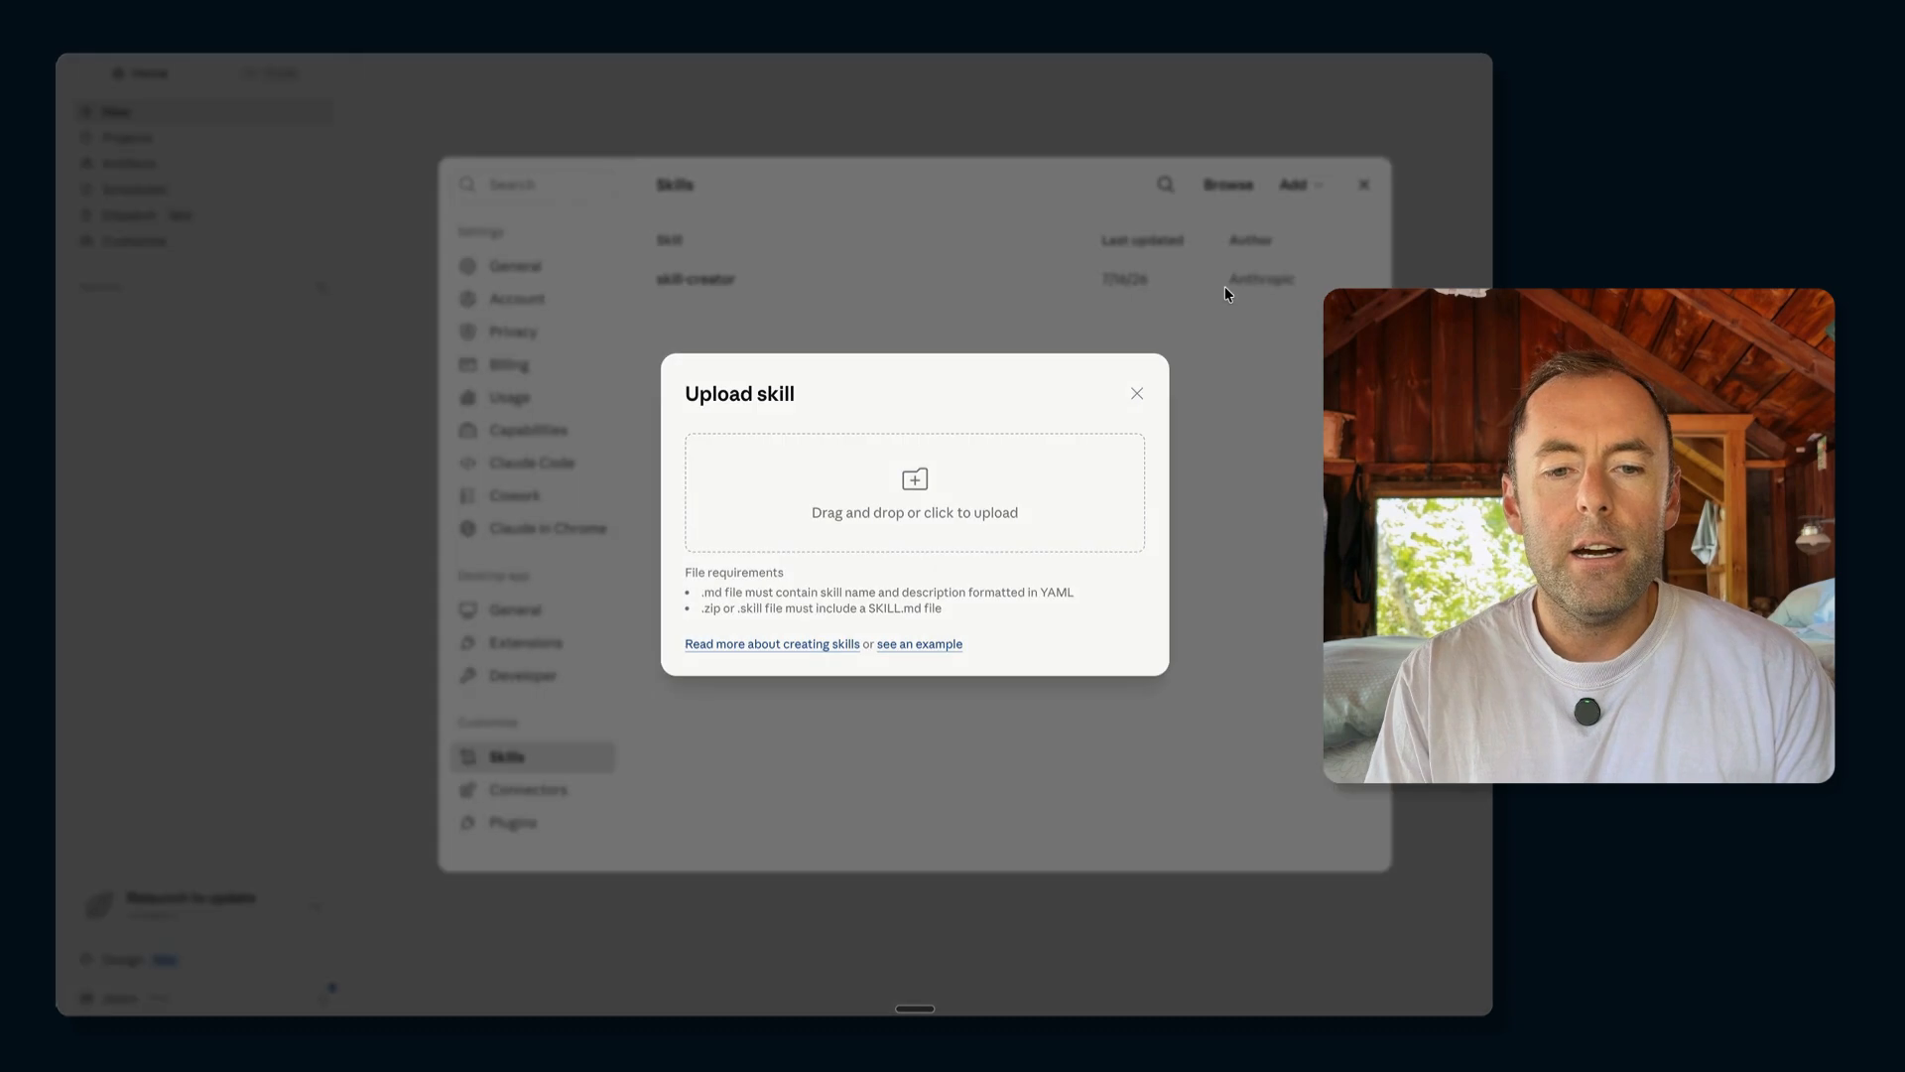
{"action": "left_click", "coordinate": [799, 506]}
{"action": "double_click", "coordinate": [713, 397]}
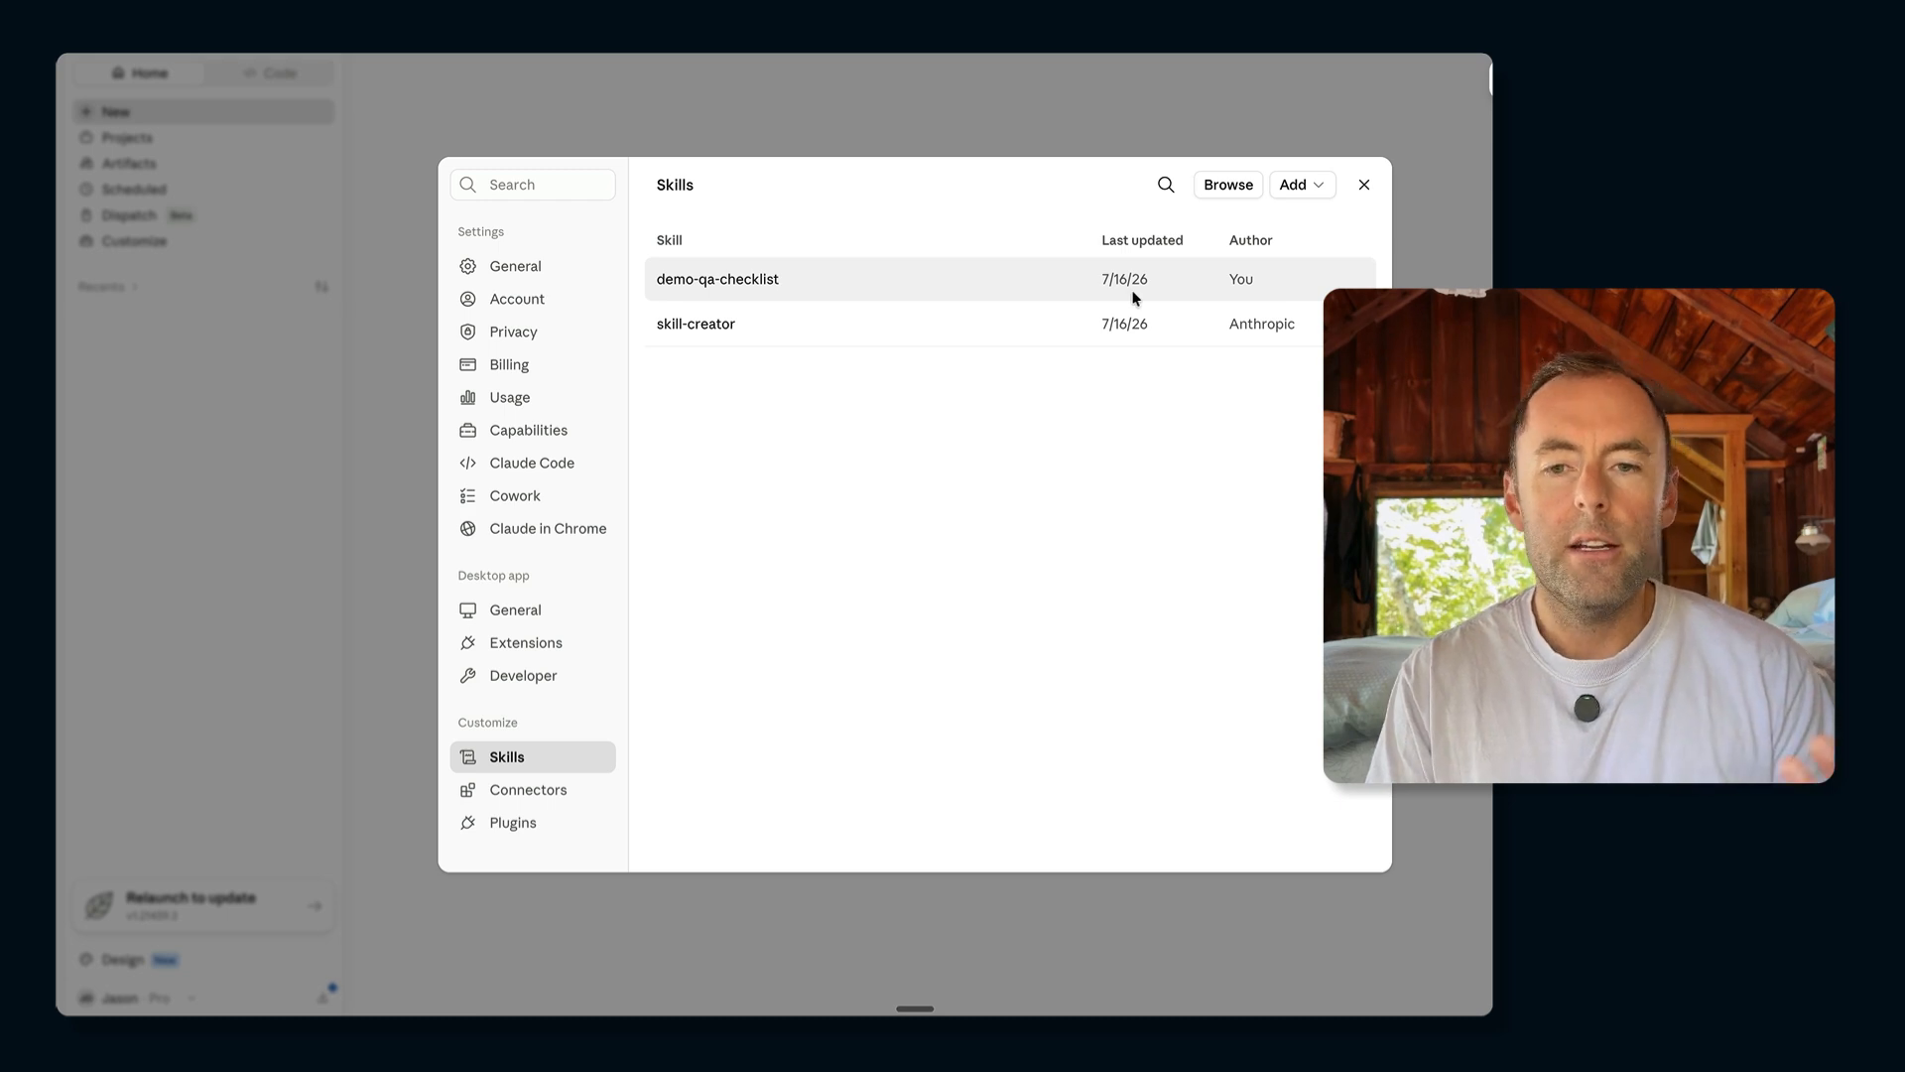
{"action": "left_click", "coordinate": [1365, 186]}
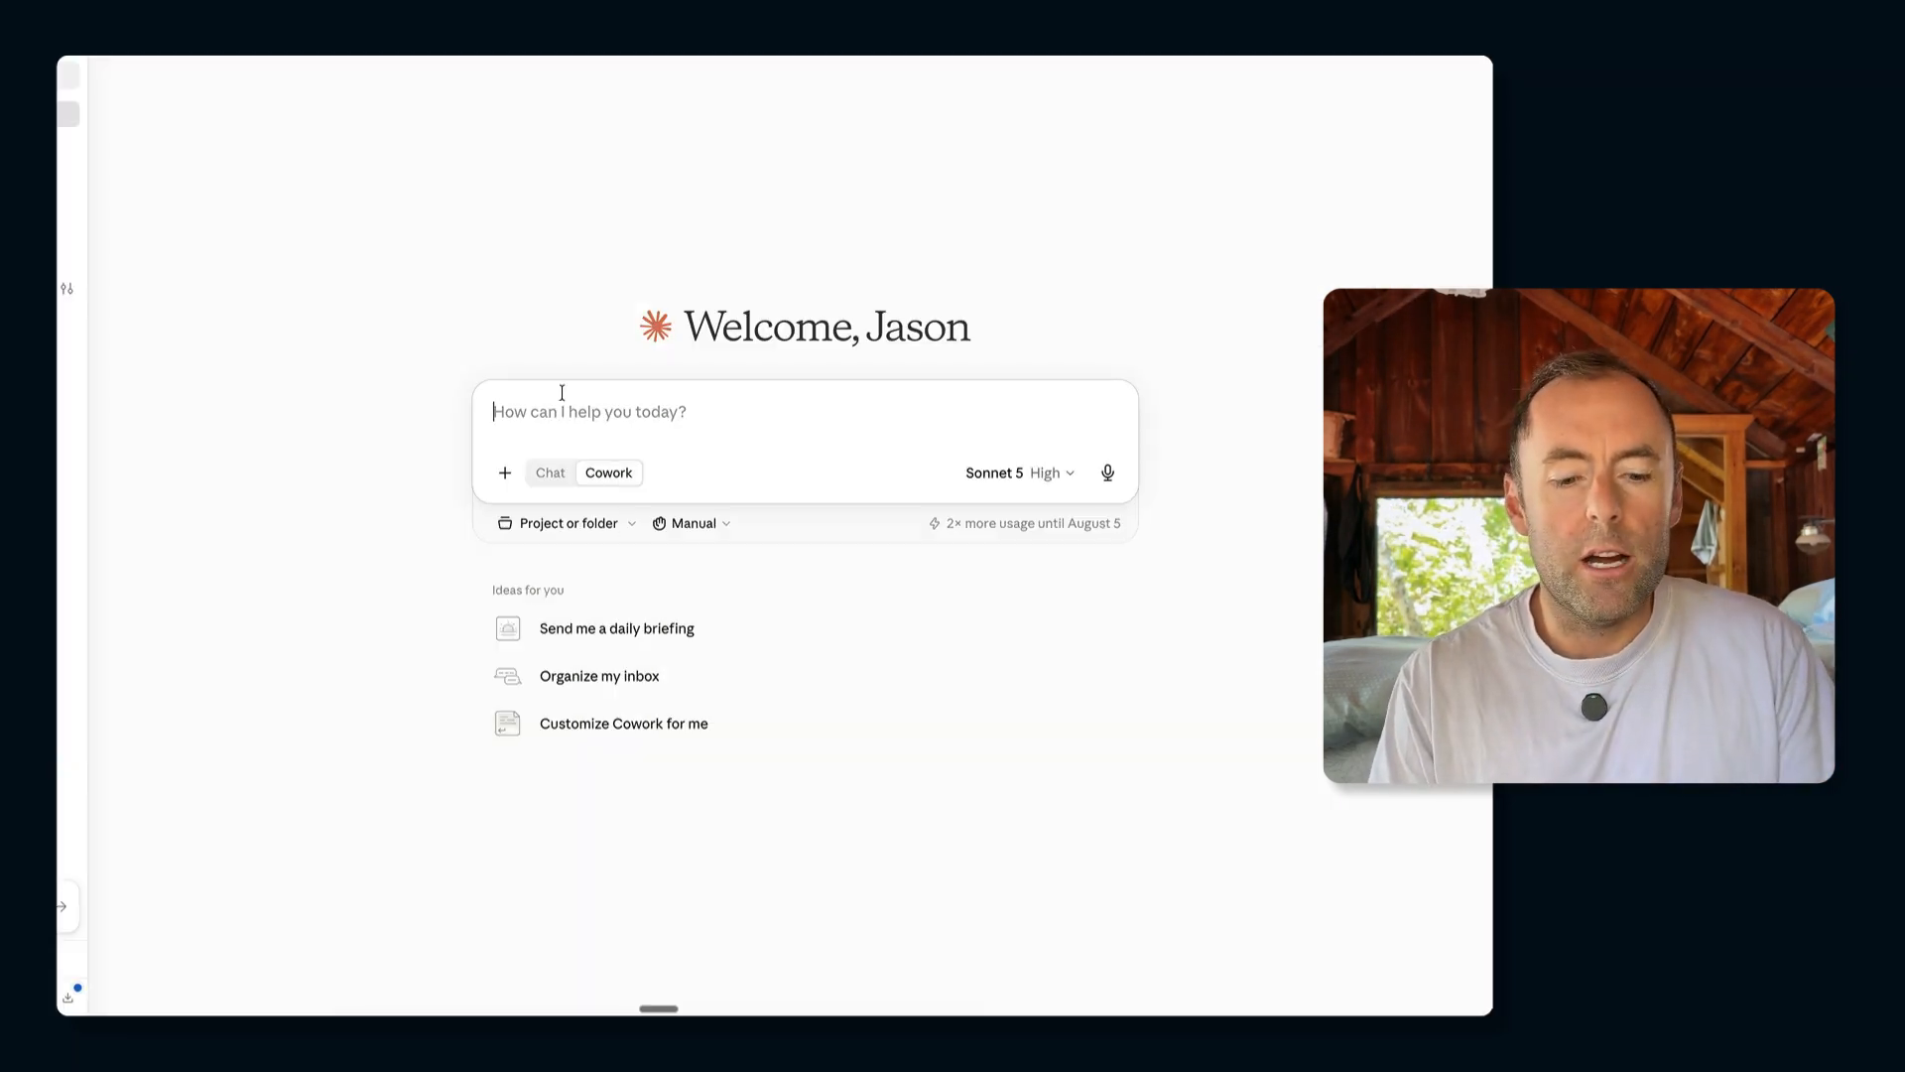
- Ask Claude to review the Jetpack 3.0 demo with the demo QA checklist skill and report anything to change before publishing
{"action": "key", "text": "fn"}
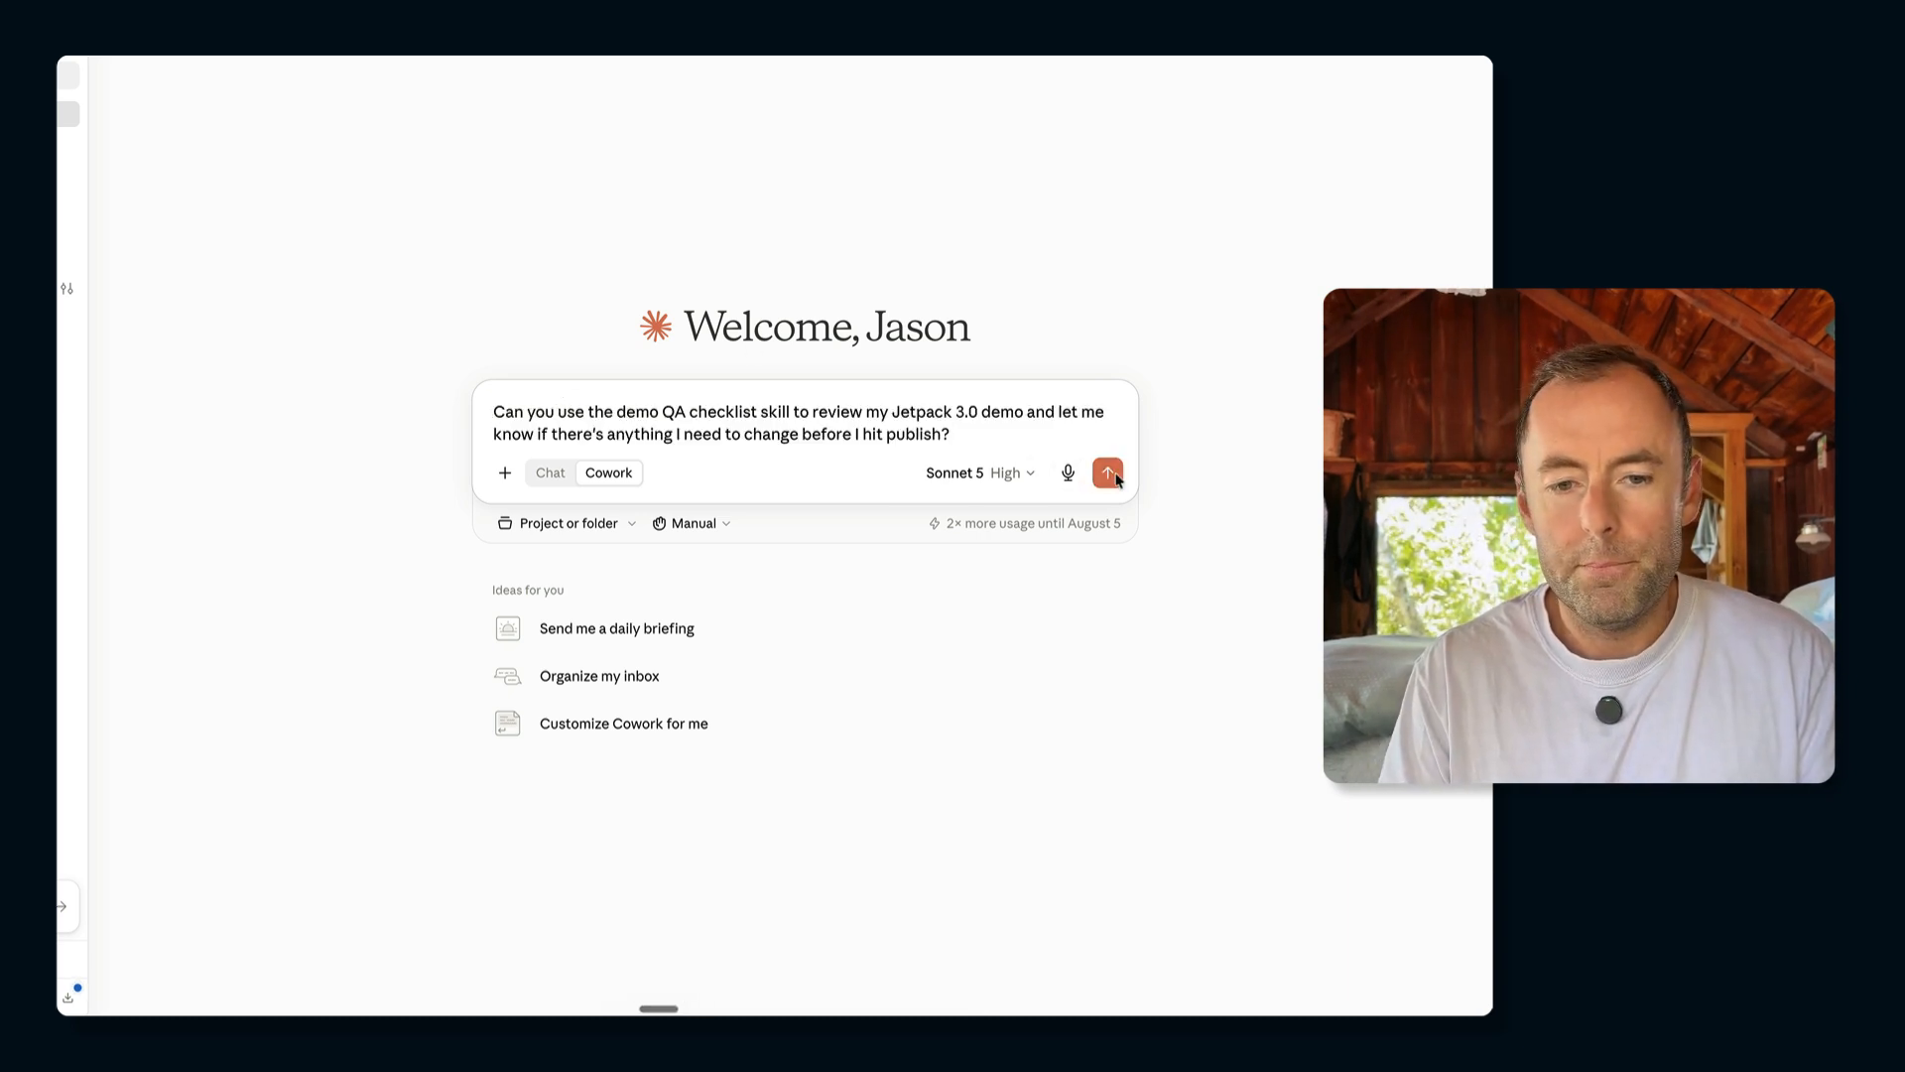
{"action": "left_click", "coordinate": [1108, 472]}
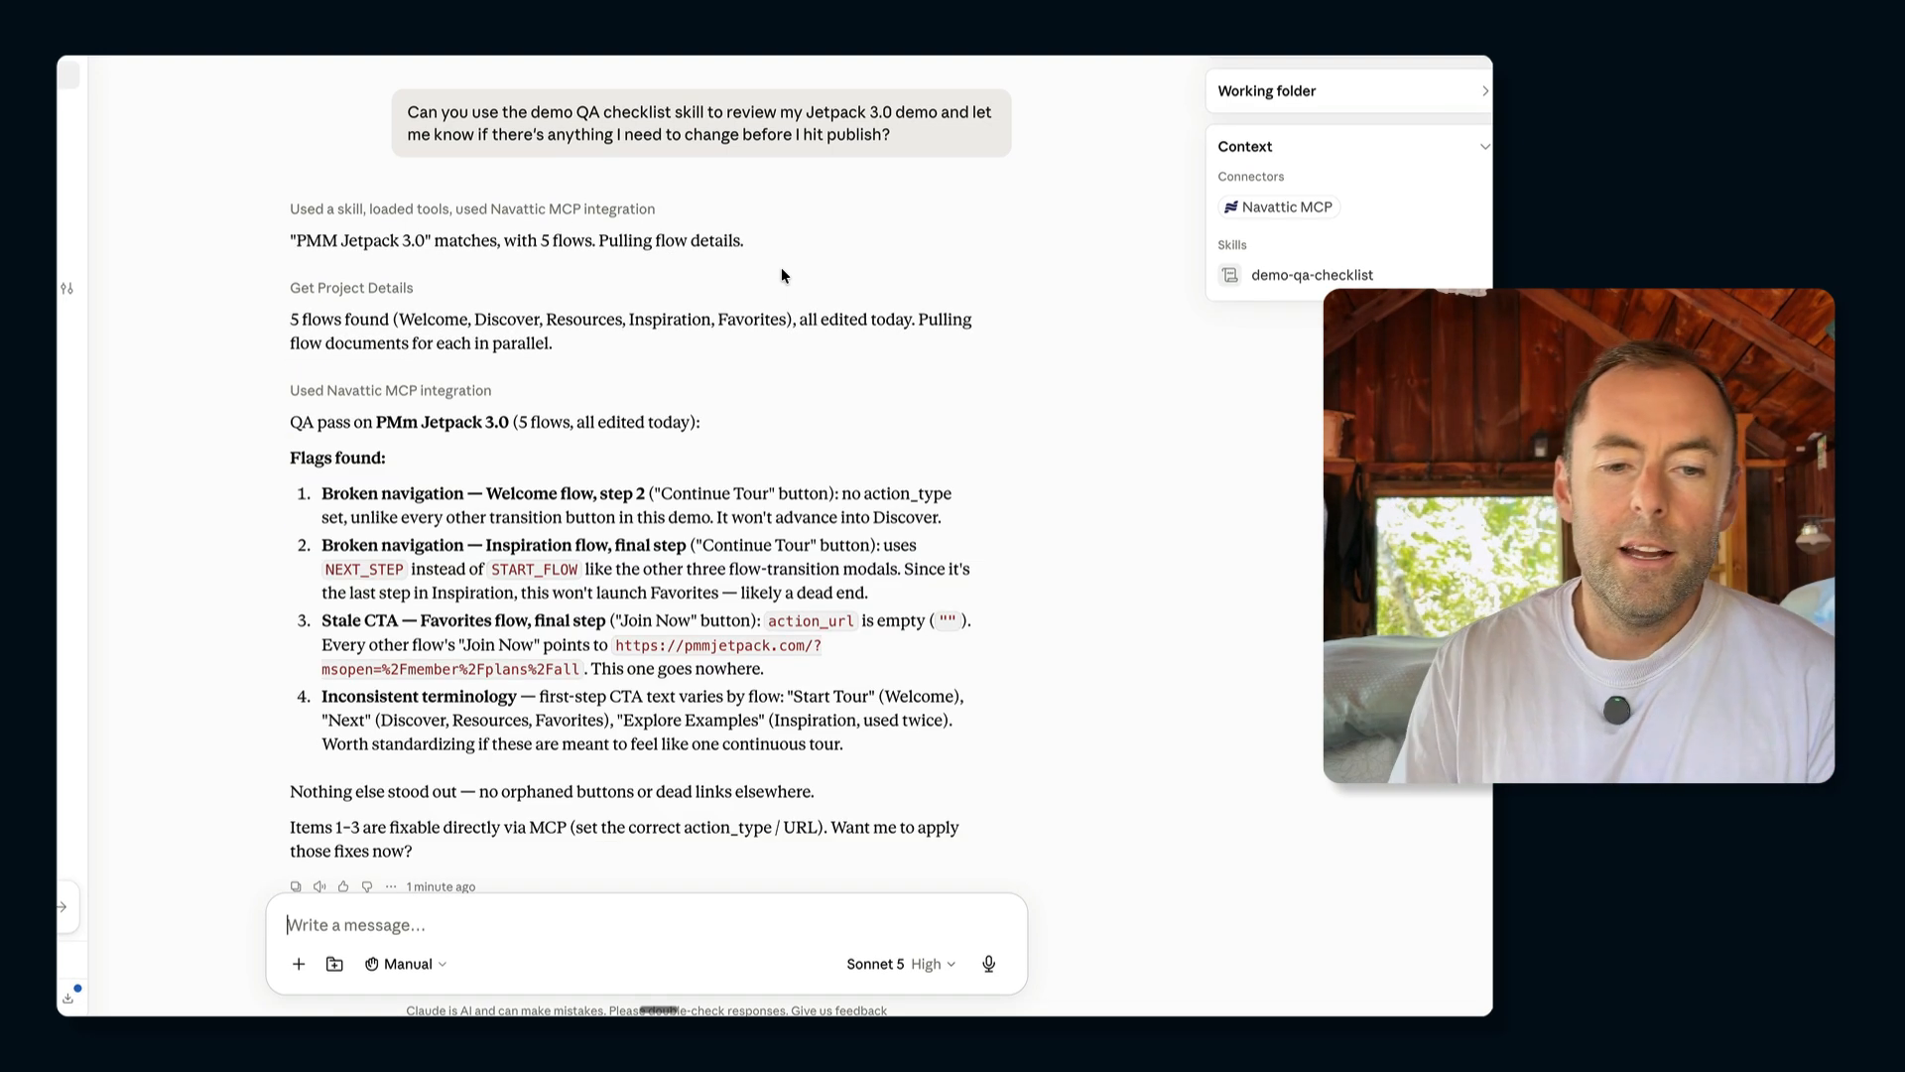
- Read through the flags in the QA report, including the stale "Join Now" link and the inconsistent "Start Tour" wording
{"action": "scroll", "coordinate": [526, 349], "scroll_direction": "down", "scroll_amount": 3}
{"action": "scroll", "coordinate": [526, 348], "scroll_direction": "down", "scroll_amount": 2}
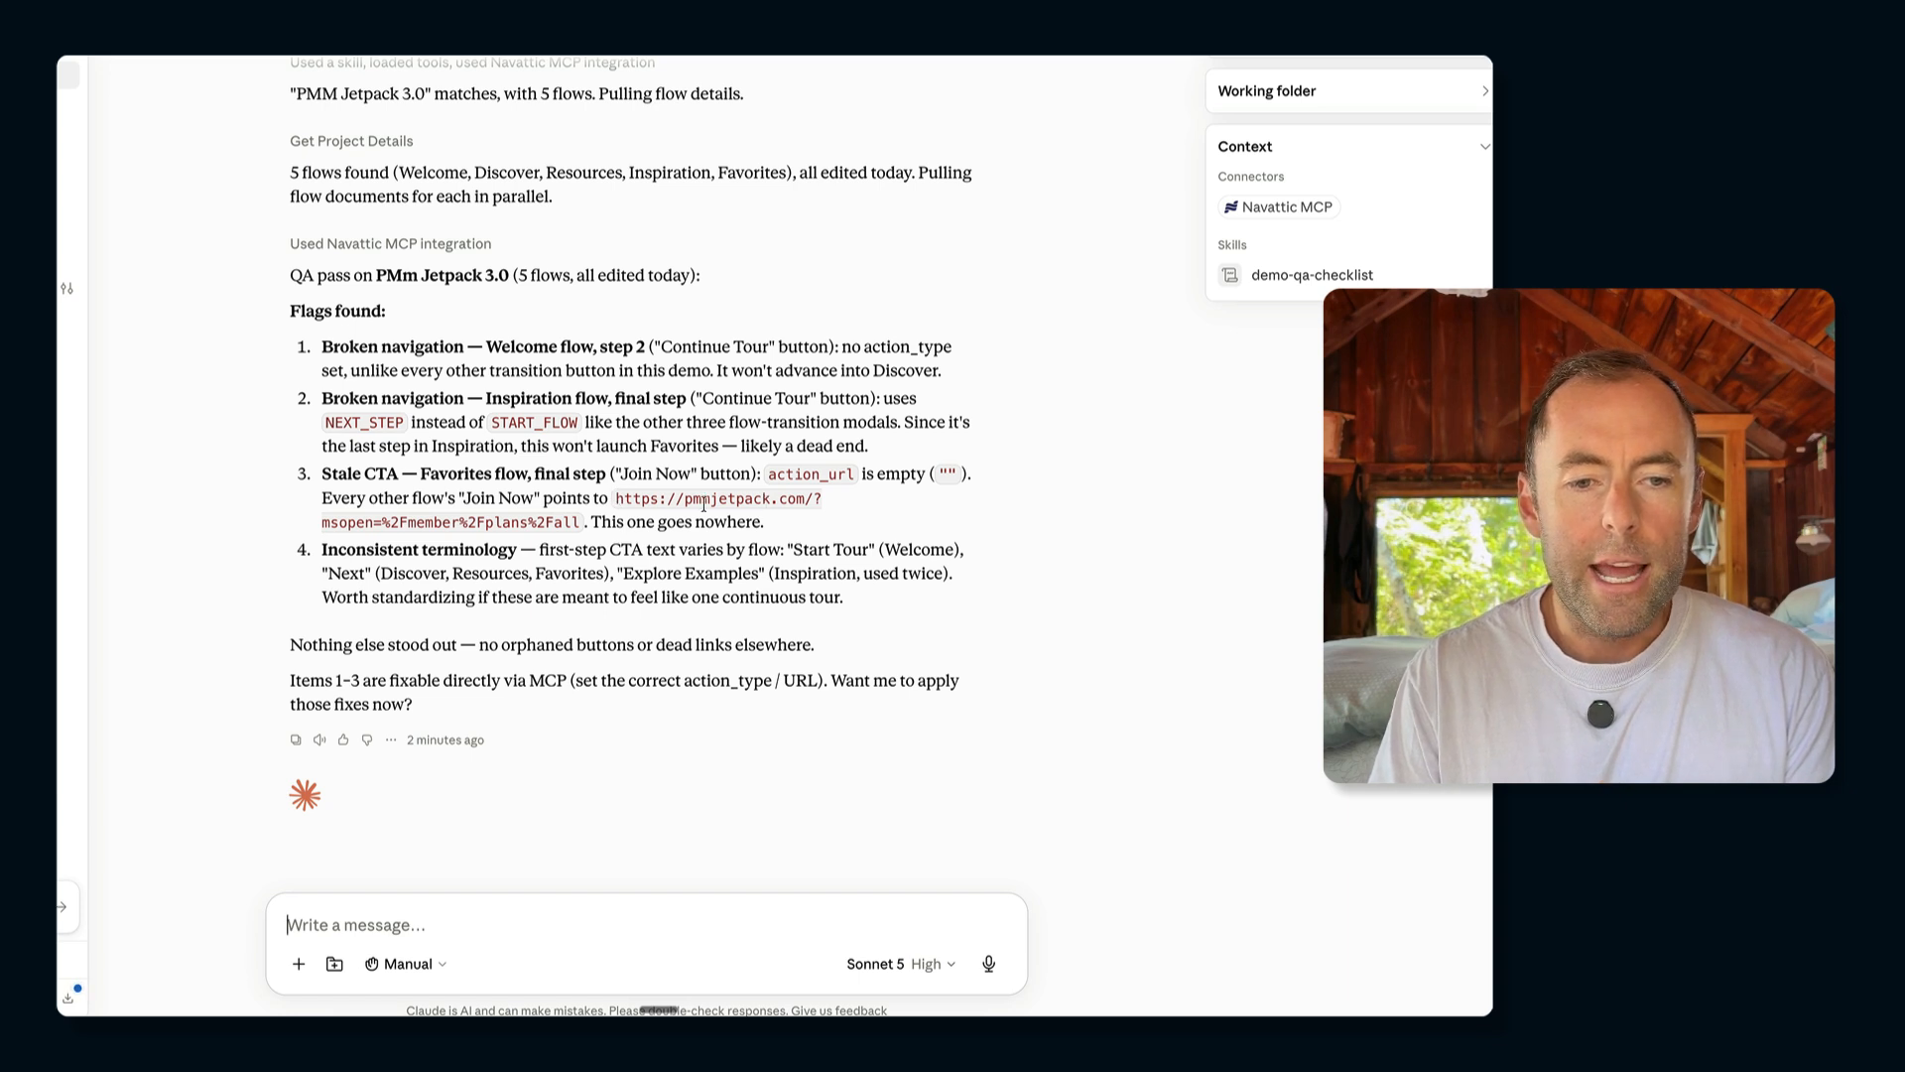
{"action": "left_click_drag", "start_coordinate": [616, 498], "coordinate": [577, 523]}
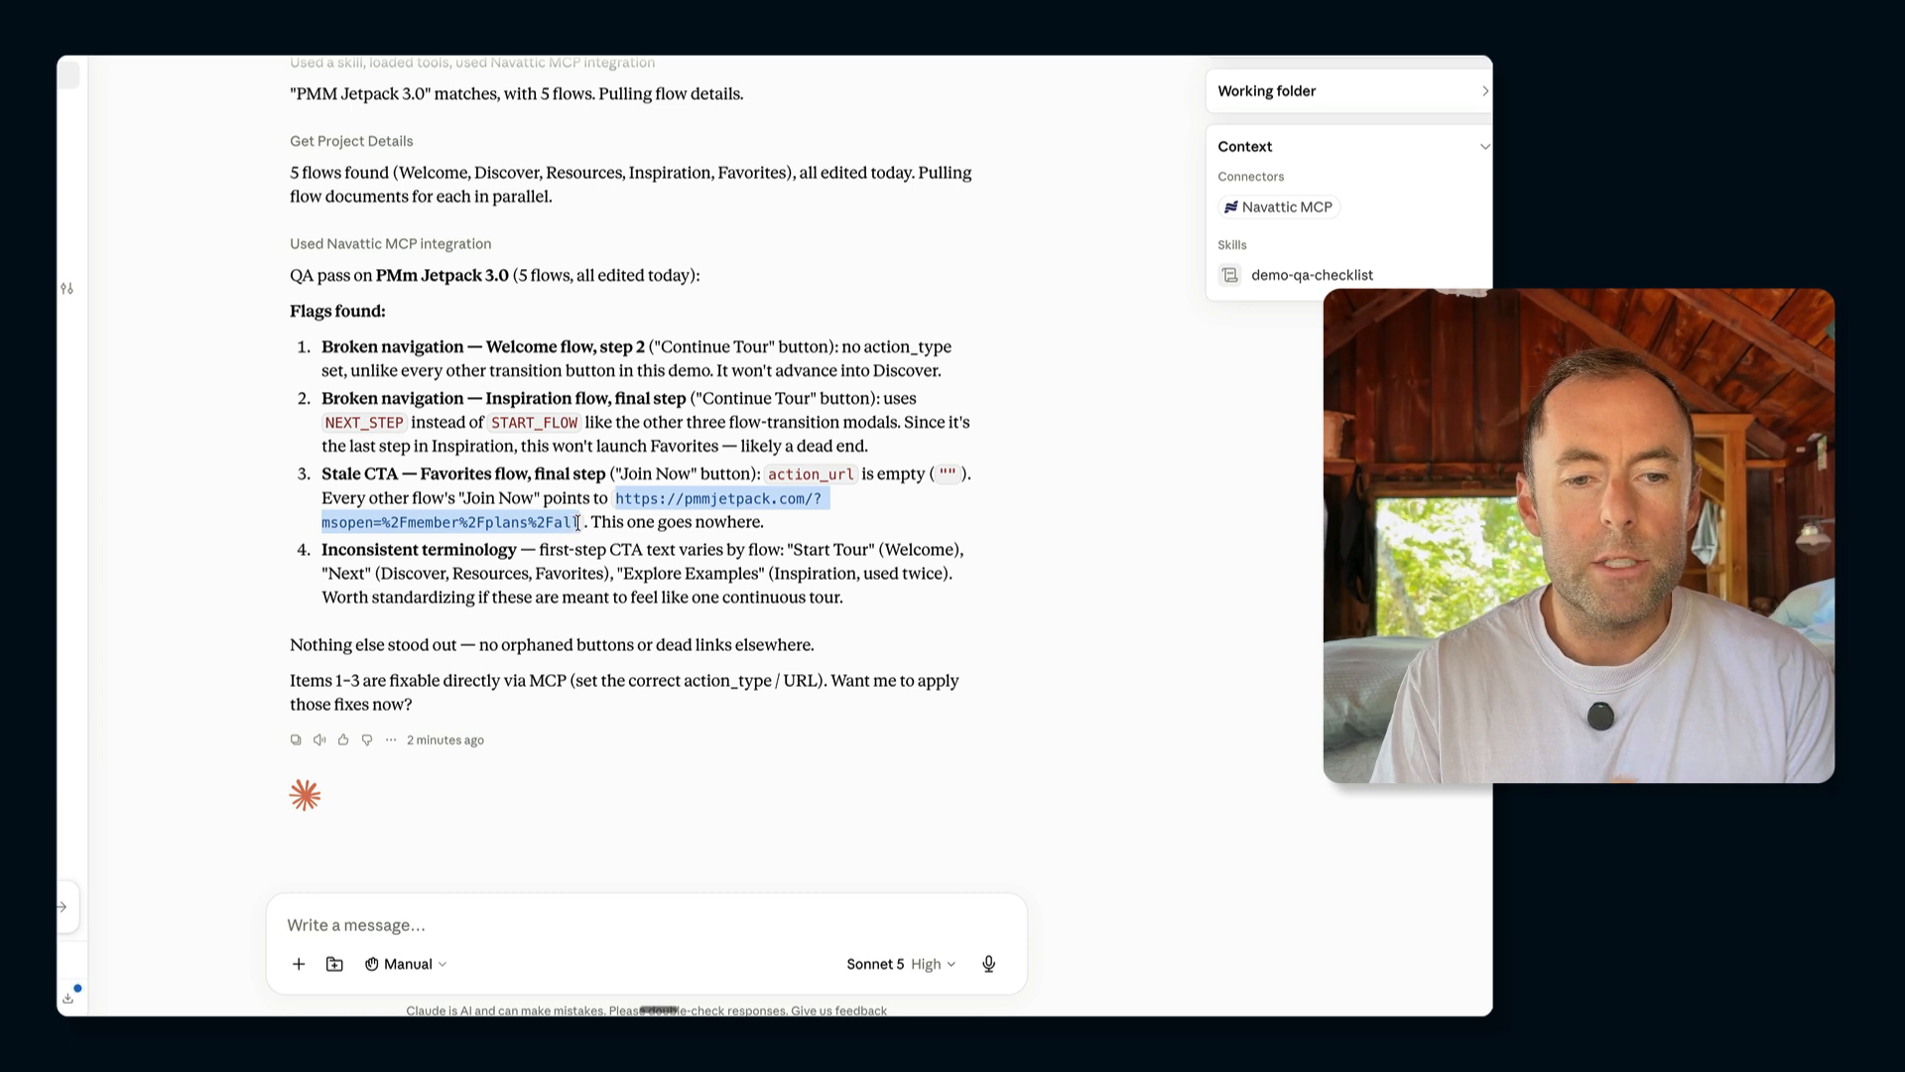
{"action": "left_click", "coordinate": [599, 498]}
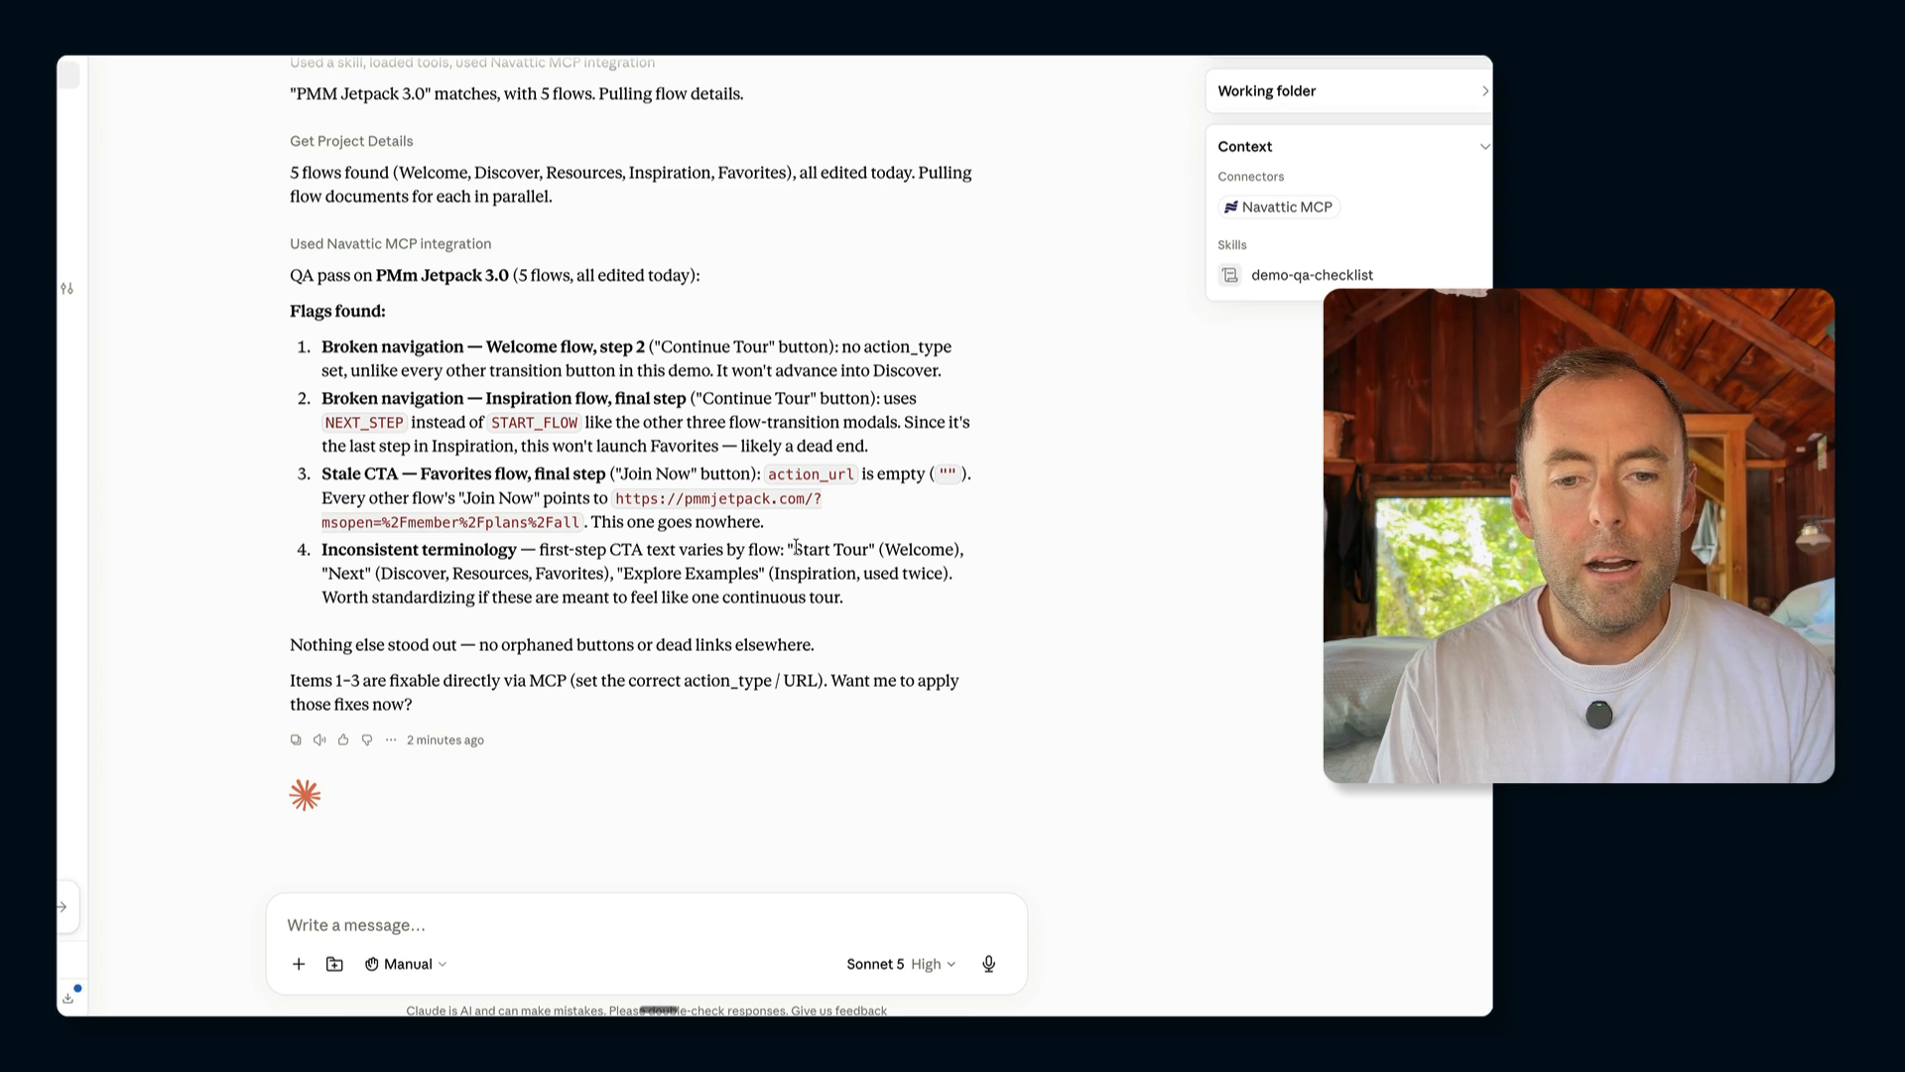
{"action": "left_click_drag", "start_coordinate": [793, 548], "coordinate": [865, 546]}
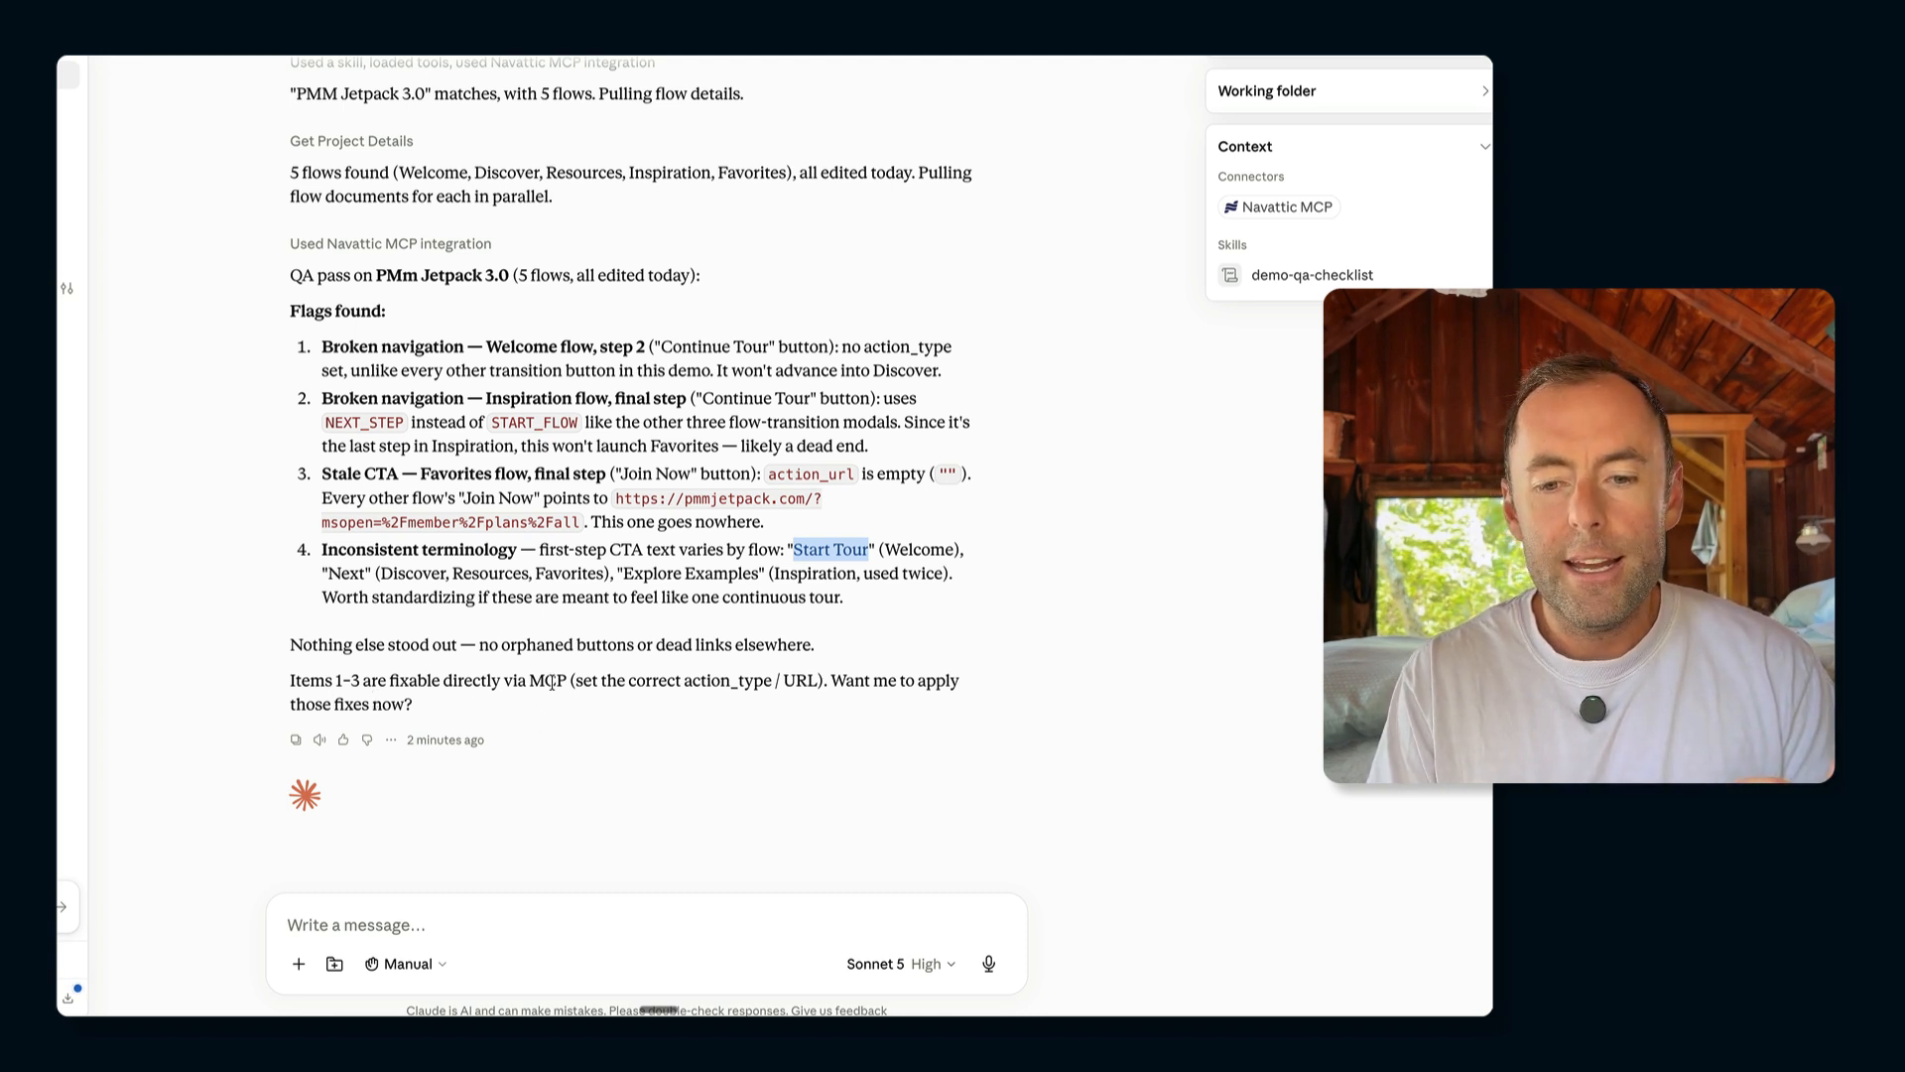
- Request a QA pass for spelling and grammar issues on the Copy of PMM Jetpack 3.0 demo
{"action": "left_click", "coordinate": [335, 926]}
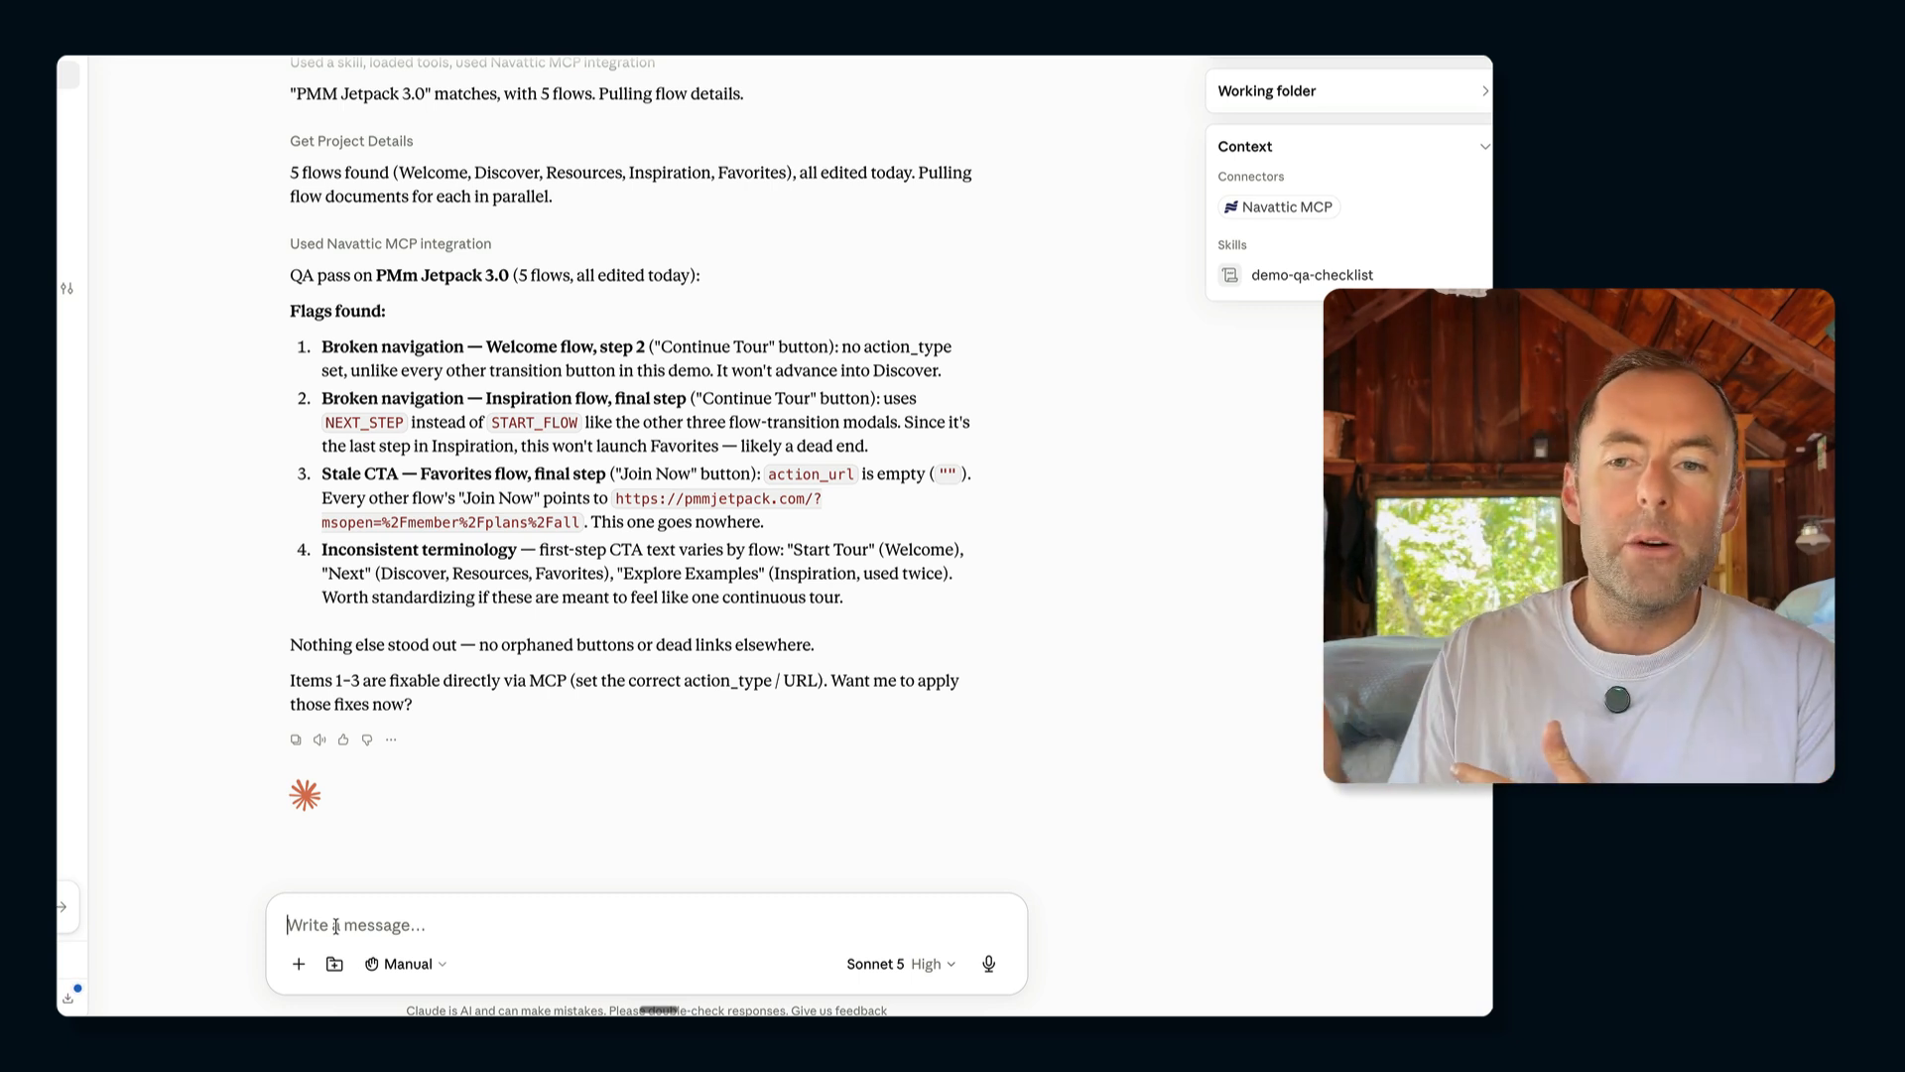
{"action": "key", "text": "fn"}
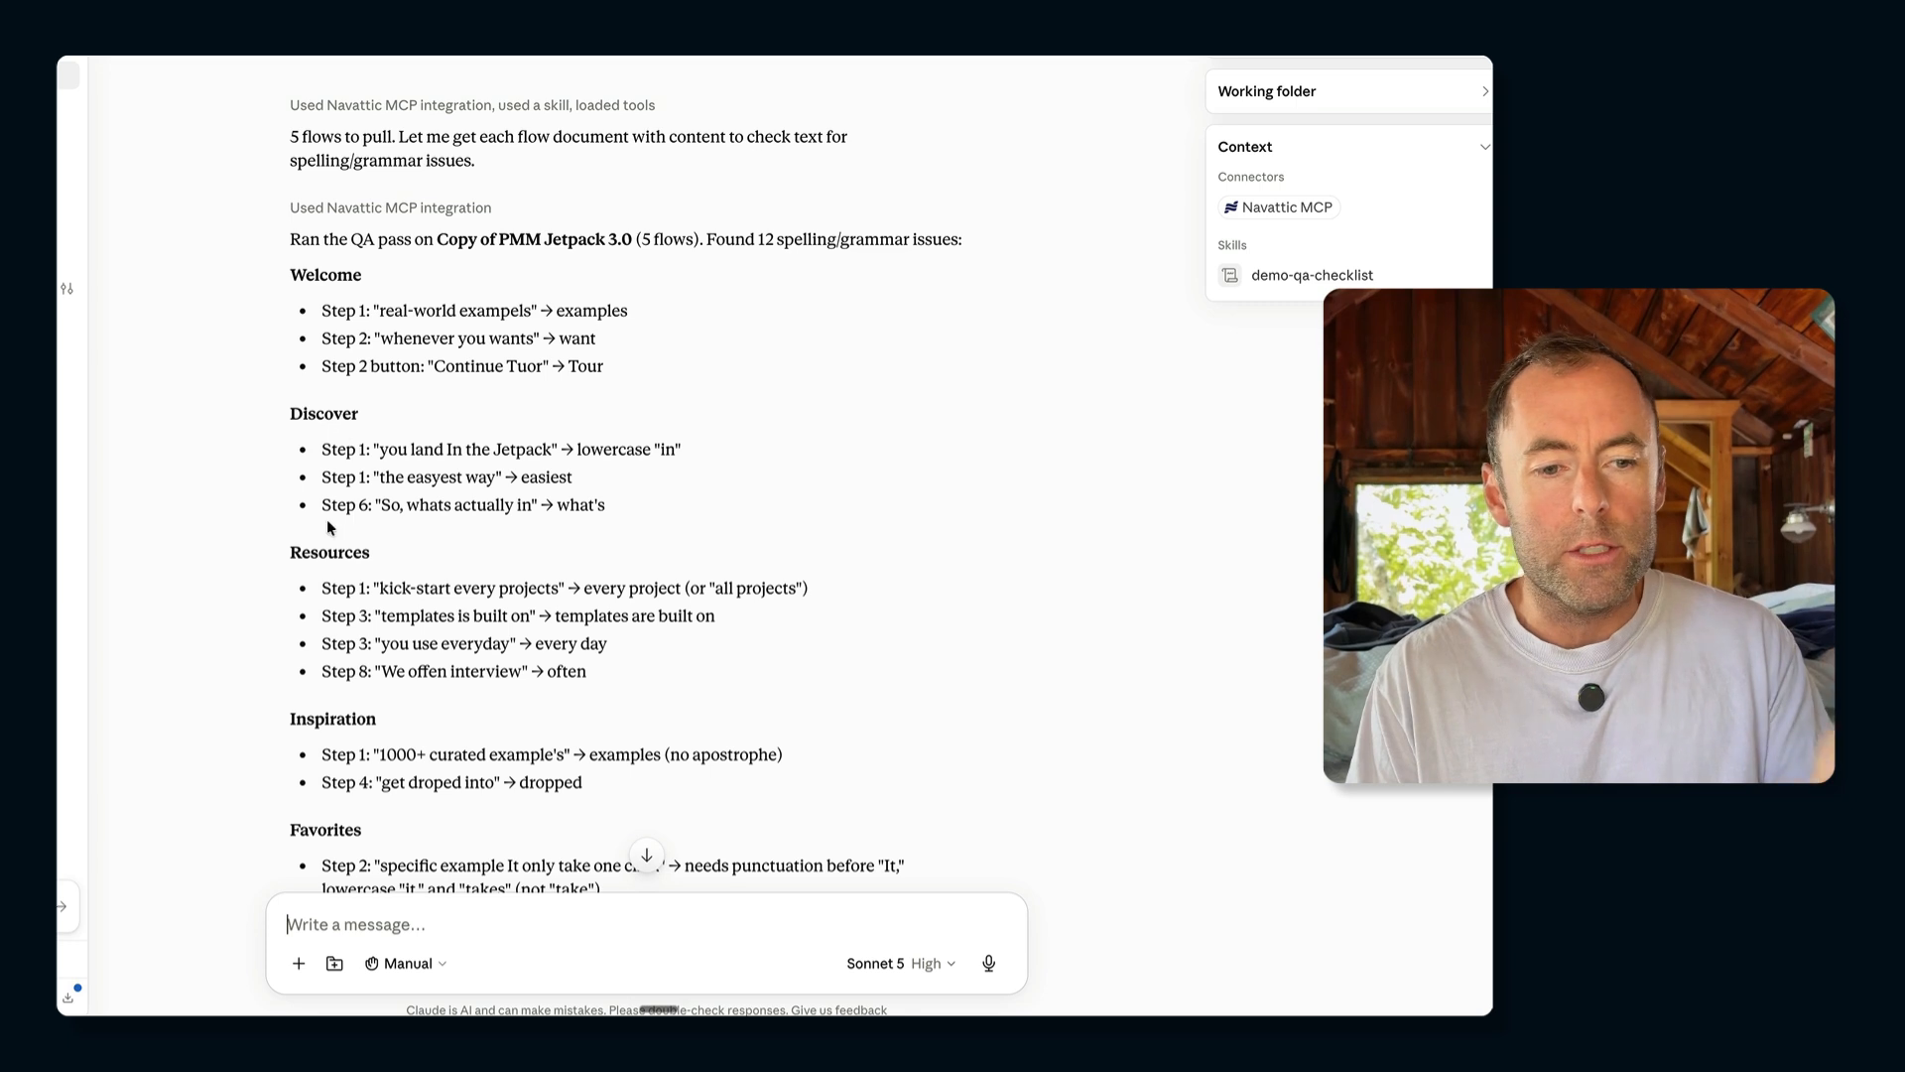
- Review the listed text corrections and tell Claude to make all of those updates to fix the spelling and grammar errors
{"action": "scroll", "coordinate": [333, 574], "scroll_direction": "down", "scroll_amount": 5}
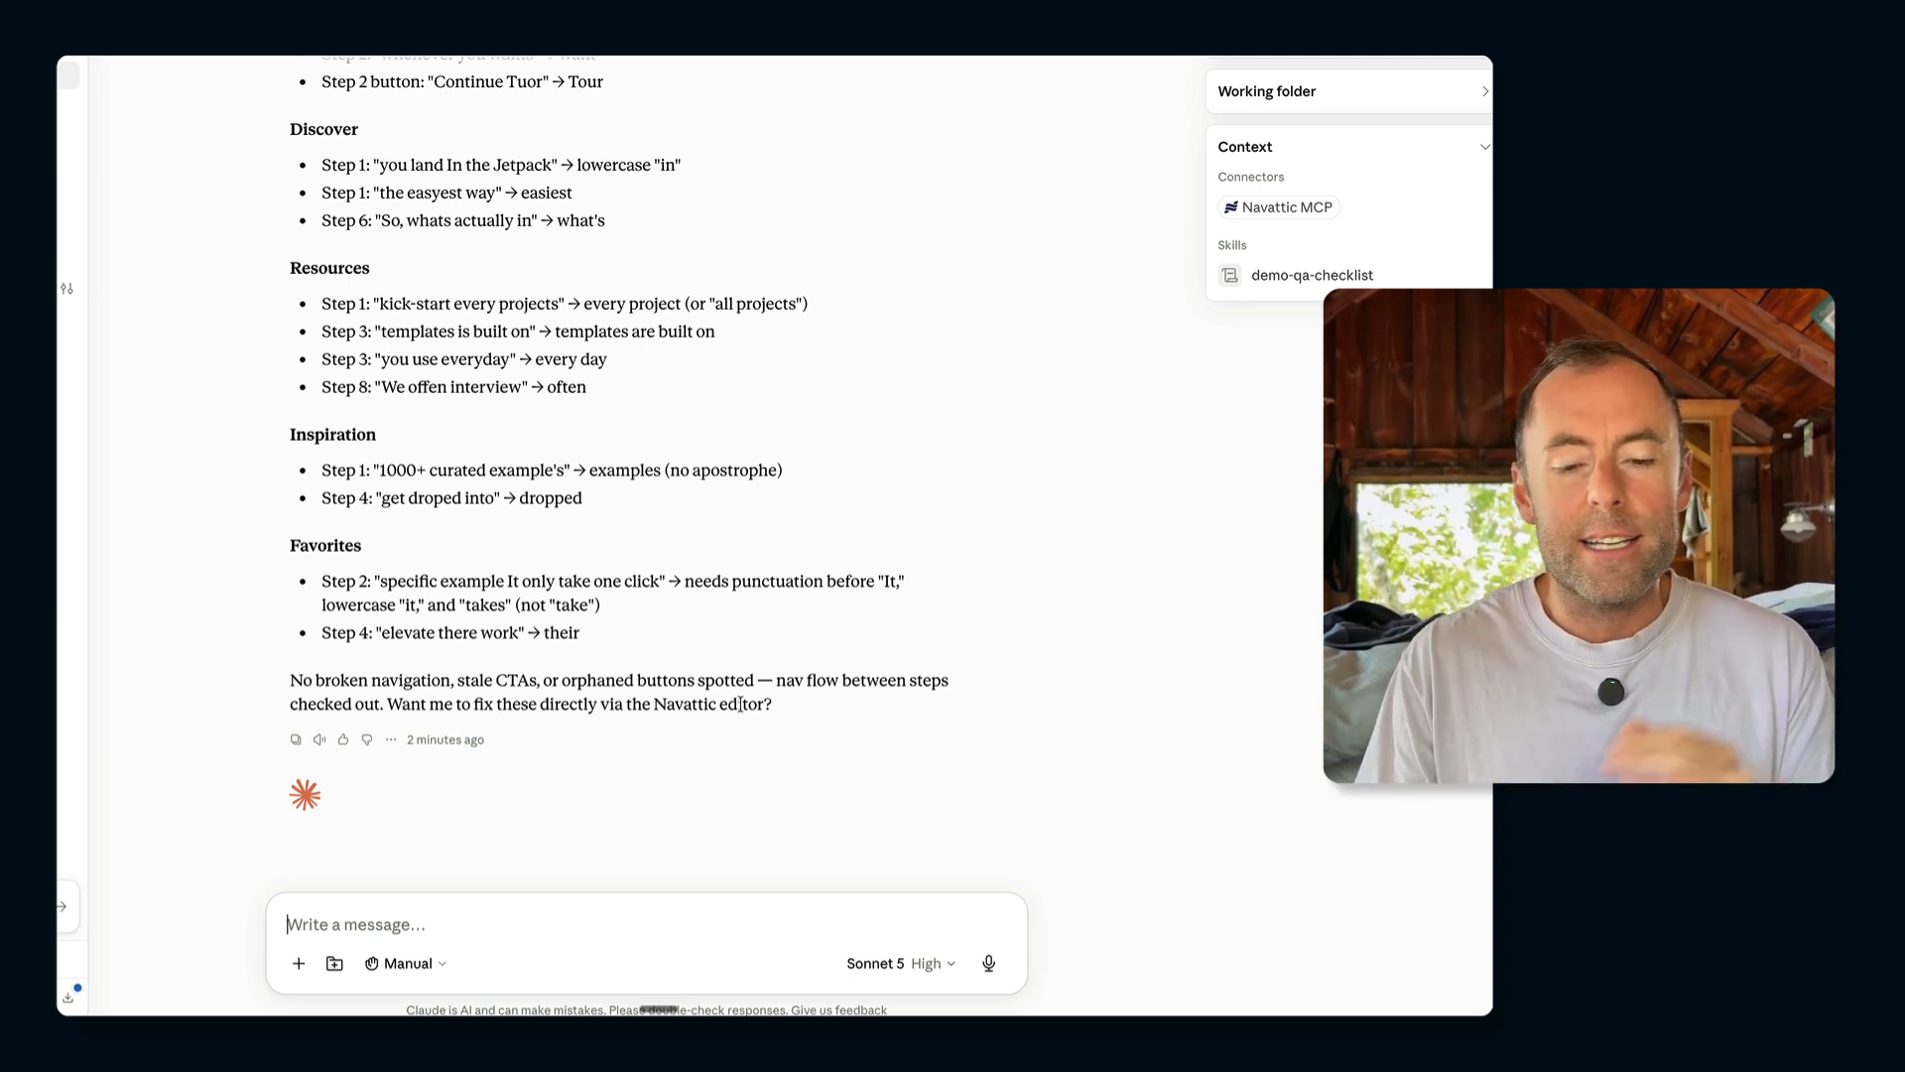
{"action": "key", "text": "fn"}
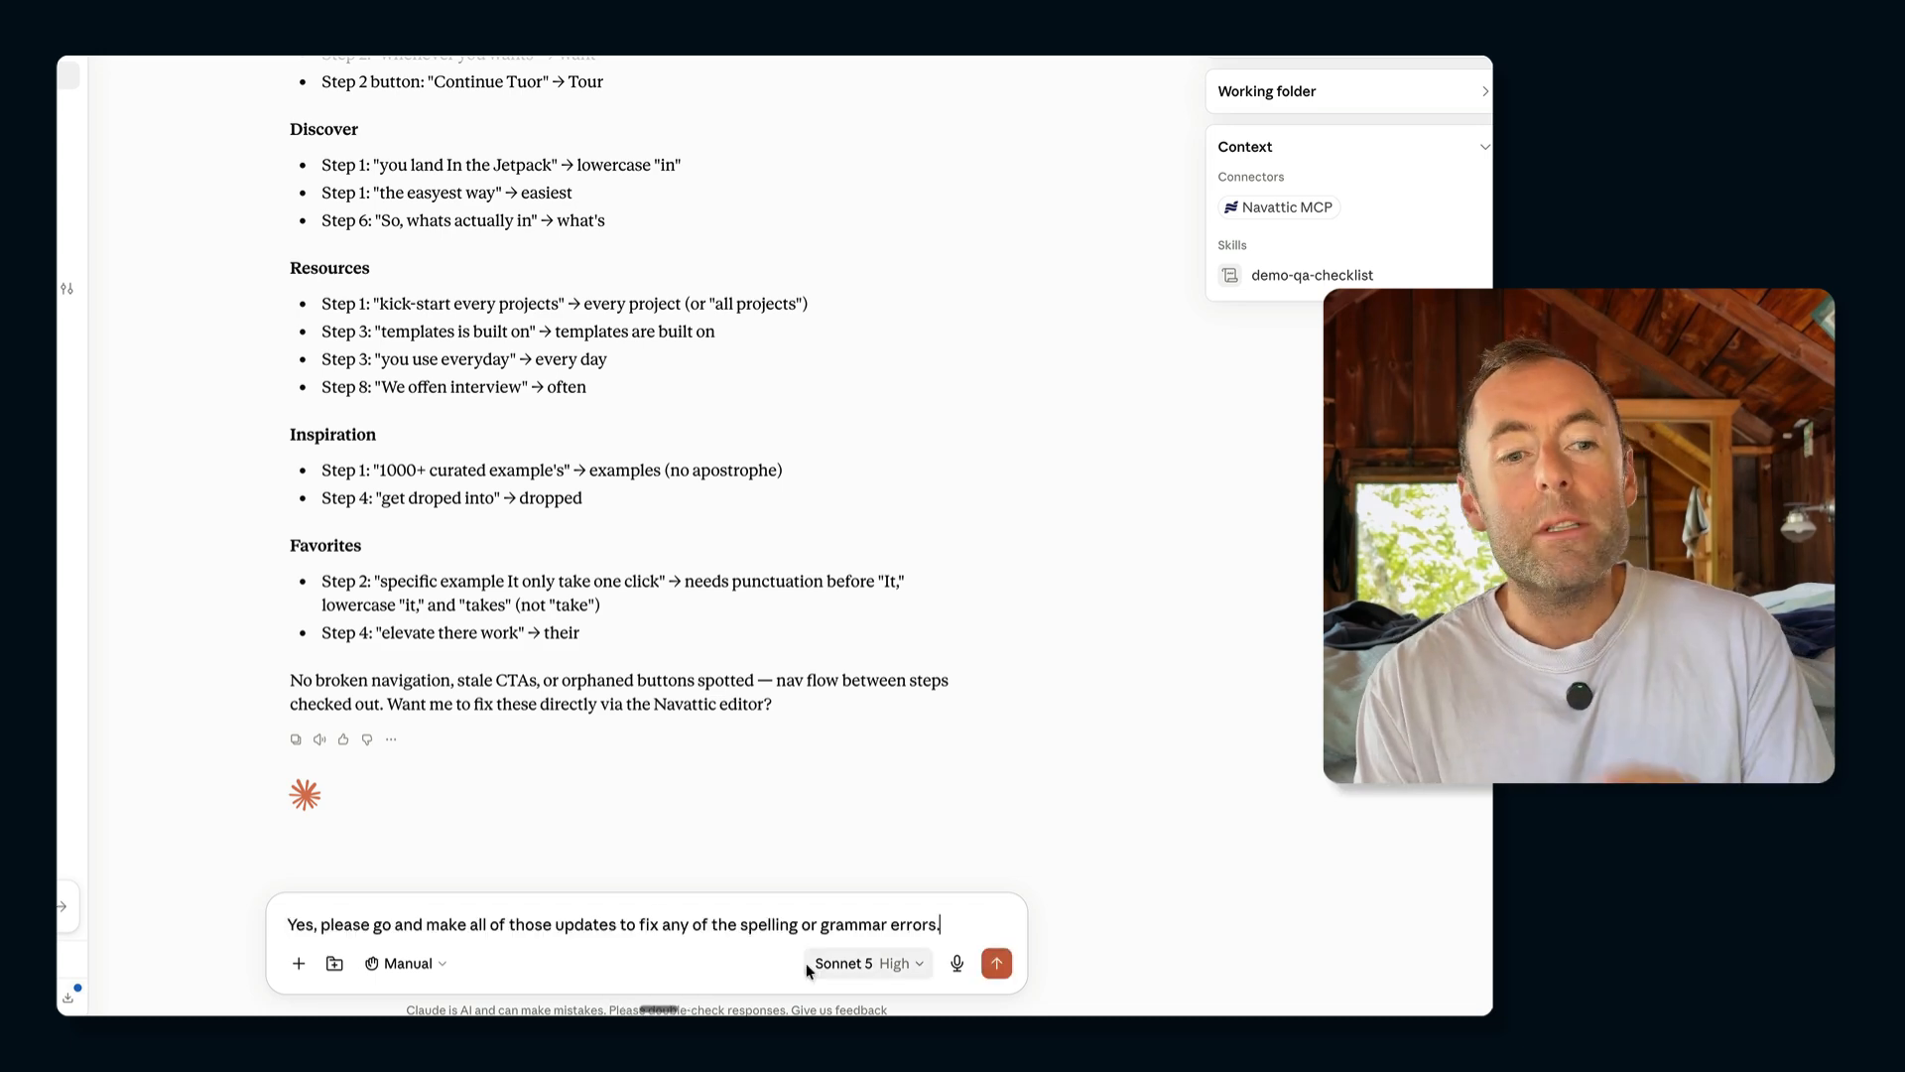
{"action": "left_click", "coordinate": [995, 963]}
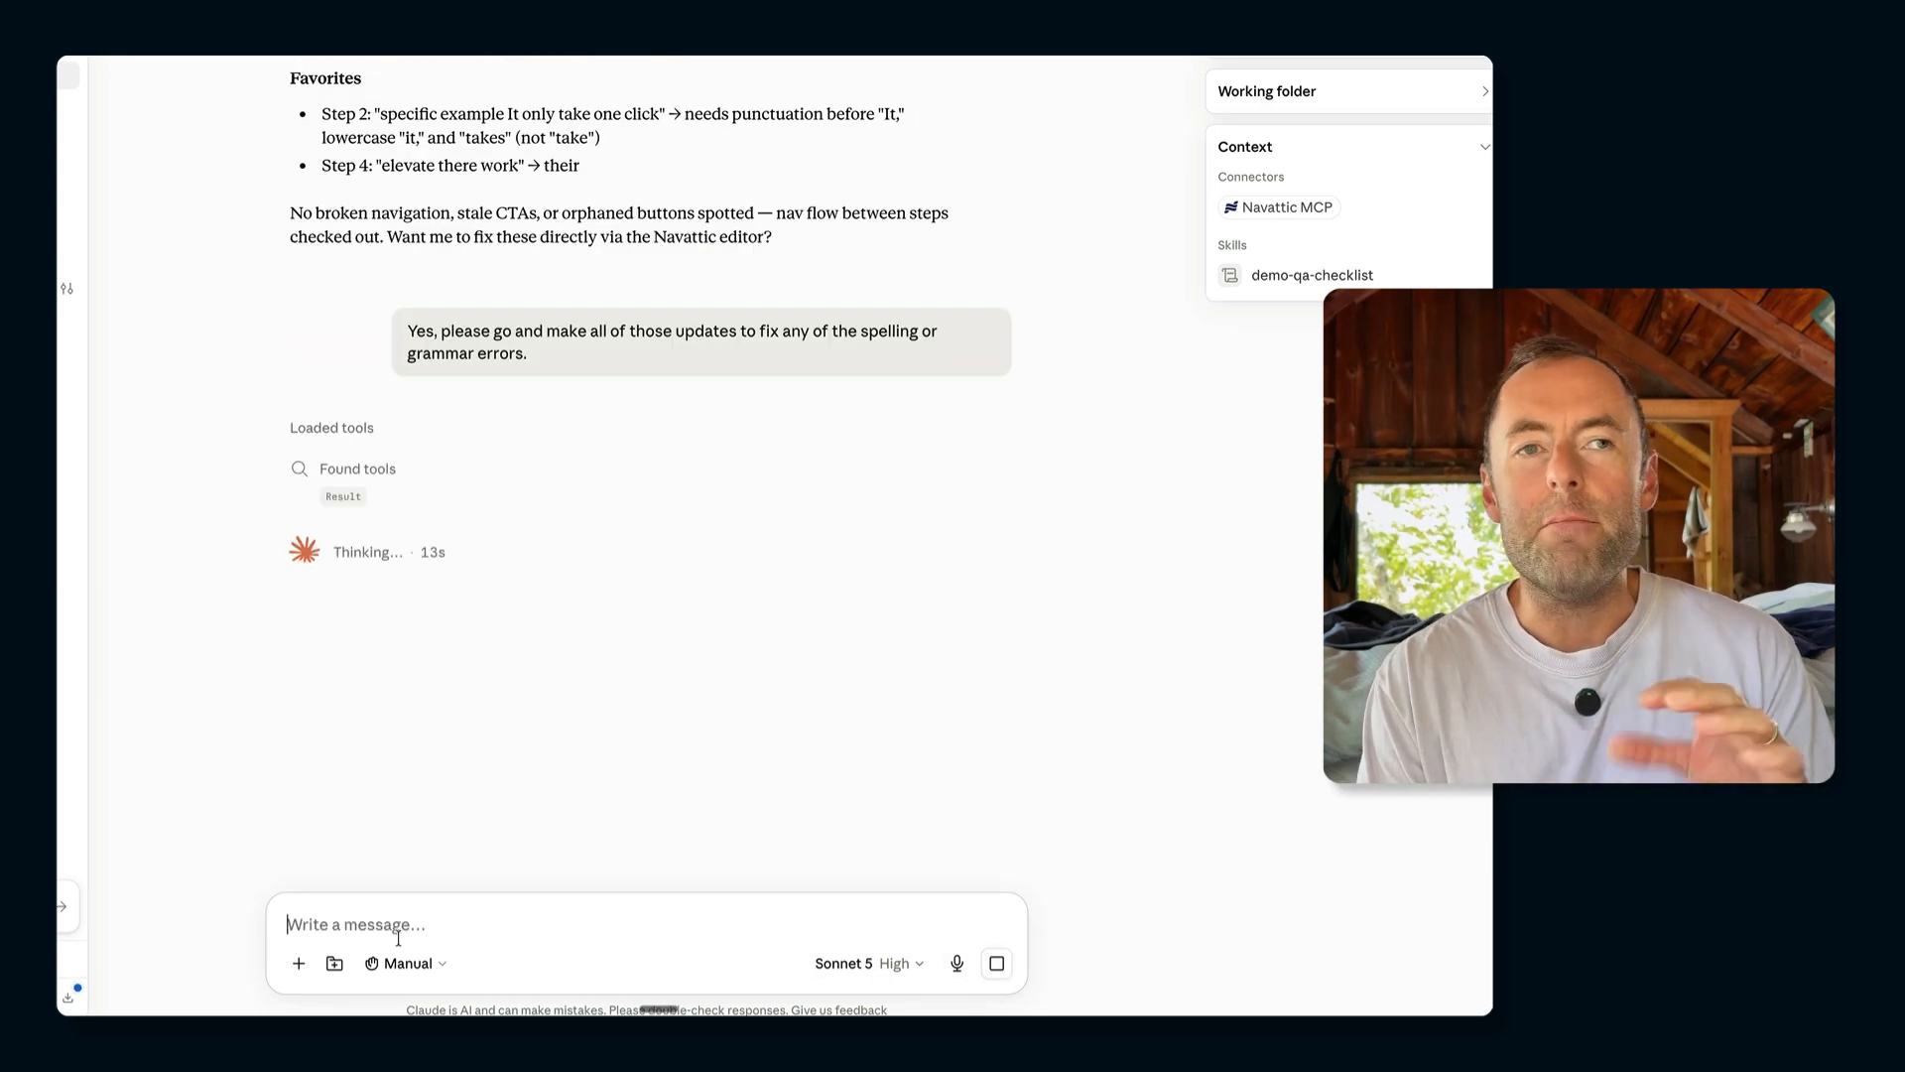